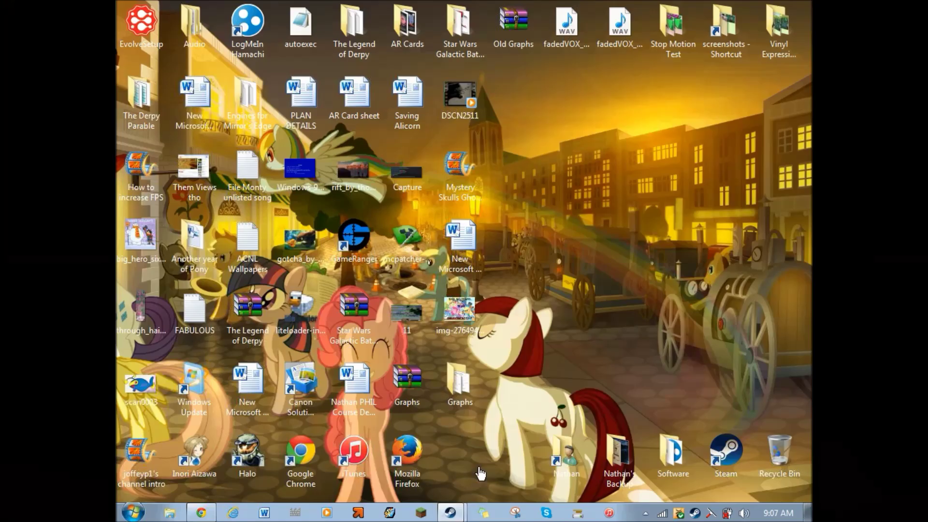
Open Team Fortress 2's launch options from its Properties in the Steam library
{"action": "left_click", "coordinate": [451, 513]}
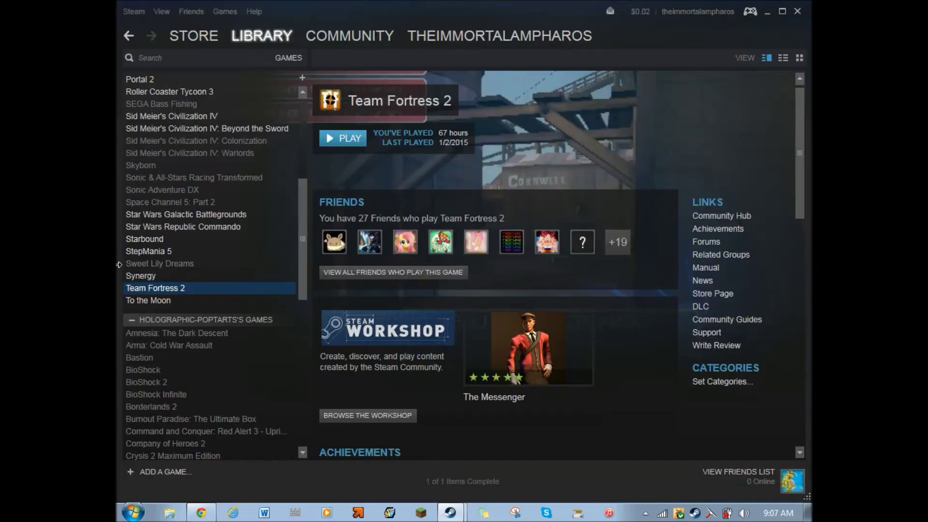
{"action": "scroll", "coordinate": [200, 288], "scroll_direction": "up", "scroll_amount": 1}
{"action": "scroll", "coordinate": [197, 285], "scroll_direction": "down", "scroll_amount": 3}
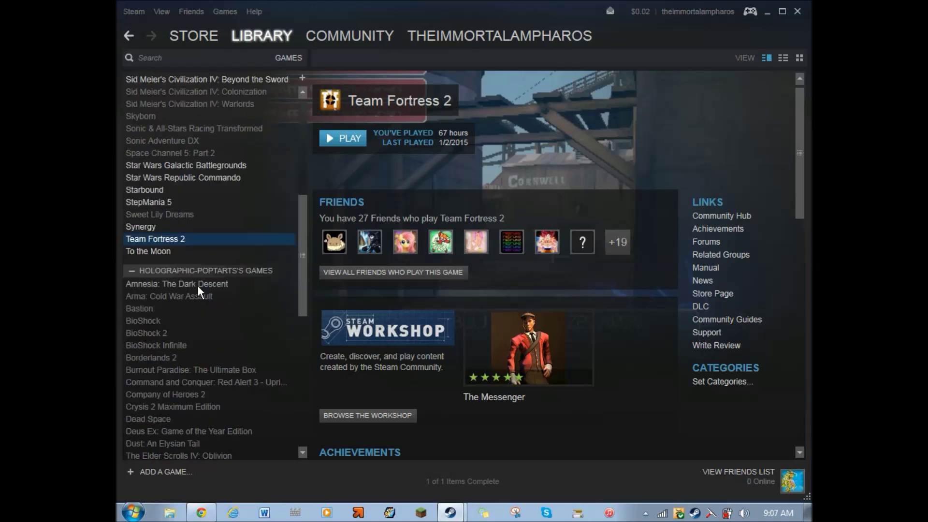
{"action": "right_click", "coordinate": [172, 240]}
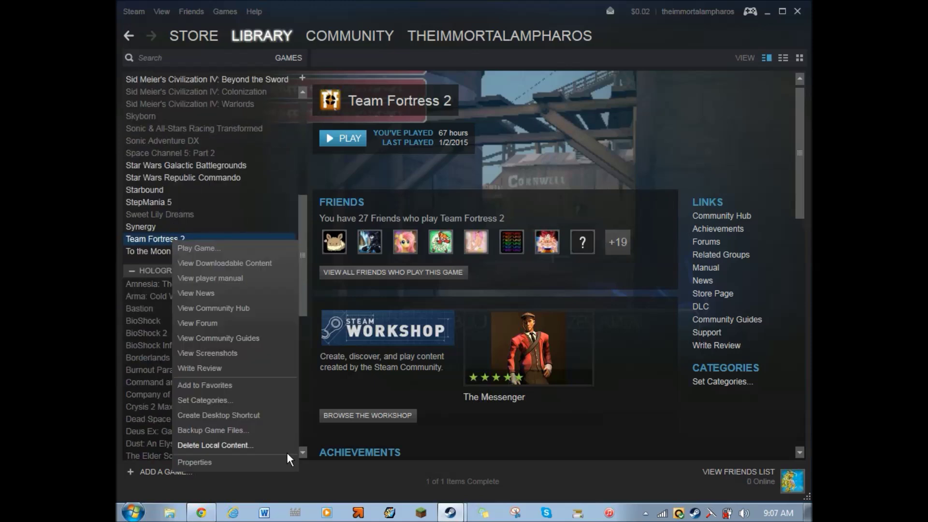
{"action": "left_click", "coordinate": [215, 461]}
{"action": "left_click", "coordinate": [350, 223]}
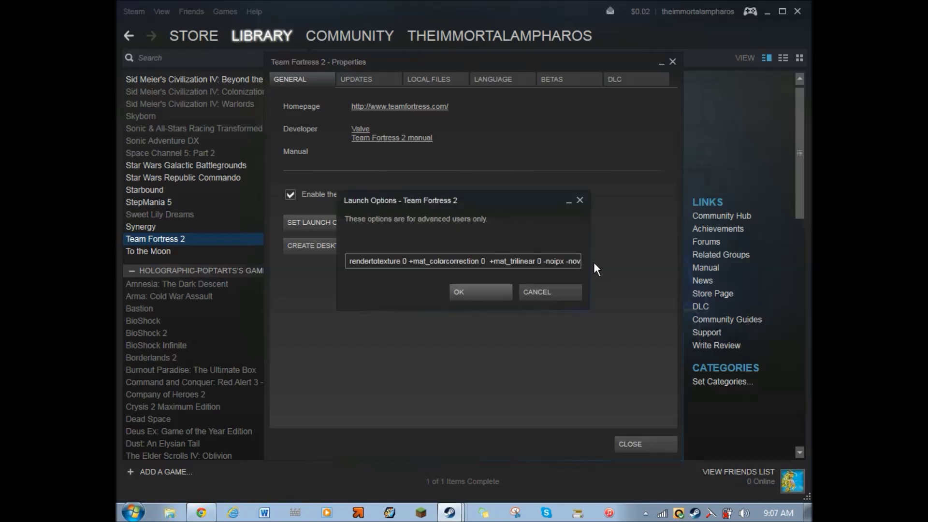
Review the -nod3d9ex and -dxlevel 81 flags in the launch options line
{"action": "left_click_drag", "start_coordinate": [582, 261], "coordinate": [327, 265]}
{"action": "left_click", "coordinate": [404, 261]}
{"action": "left_click", "coordinate": [423, 261]}
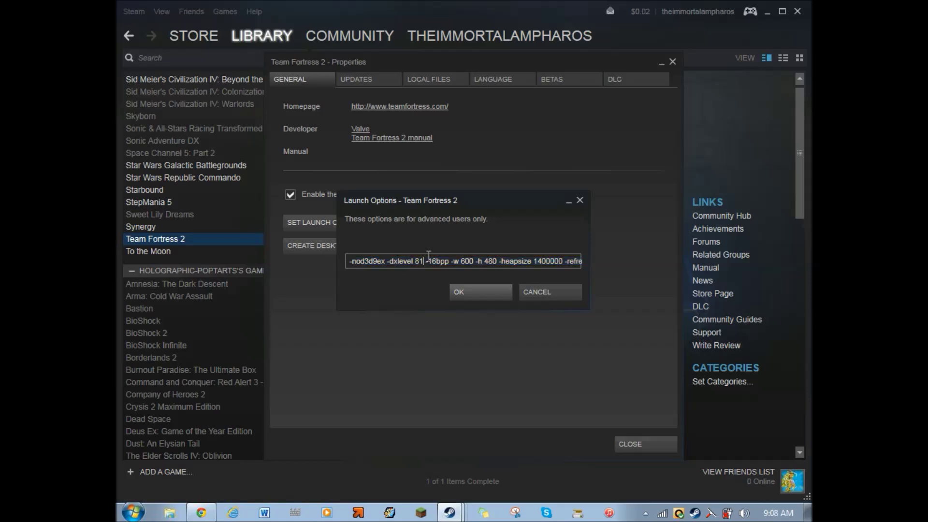
{"action": "key", "text": "Left"}
{"action": "key", "text": "Left"}
{"action": "key", "text": "Left"}
{"action": "key", "text": "Left"}
{"action": "key", "text": "Left"}
{"action": "key", "text": "Left"}
{"action": "key", "text": "Left"}
{"action": "key", "text": "Left"}
{"action": "key", "text": "Left"}
{"action": "key", "text": "Left"}
{"action": "key", "text": "Left"}
{"action": "key", "text": "Left"}
{"action": "key", "text": "Left"}
{"action": "key", "text": "Left"}
{"action": "key", "text": "Left"}
{"action": "key", "text": "Left"}
{"action": "key", "text": "Left"}
{"action": "key", "text": "Left"}
{"action": "key", "text": "Left"}
{"action": "key", "text": "Left"}
{"action": "key", "text": "Left"}
{"action": "left_click_drag", "start_coordinate": [350, 261], "coordinate": [386, 262]}
{"action": "left_click", "coordinate": [391, 261]}
{"action": "left_click", "coordinate": [423, 261]}
{"action": "left_click_drag", "start_coordinate": [391, 261], "coordinate": [426, 263]}
{"action": "left_click", "coordinate": [425, 261]}
{"action": "left_click", "coordinate": [424, 262]}
Check the -w 600 -h 480 resolution flags and accept the launch options
{"action": "left_click_drag", "start_coordinate": [453, 261], "coordinate": [501, 261]}
{"action": "left_click", "coordinate": [501, 261]}
{"action": "left_click", "coordinate": [458, 261]}
{"action": "double_click", "coordinate": [492, 261]}
{"action": "left_click", "coordinate": [470, 261]}
{"action": "double_click", "coordinate": [474, 260]}
{"action": "left_click", "coordinate": [499, 261]}
{"action": "left_click_drag", "start_coordinate": [499, 261], "coordinate": [454, 264]}
{"action": "left_click", "coordinate": [497, 263]}
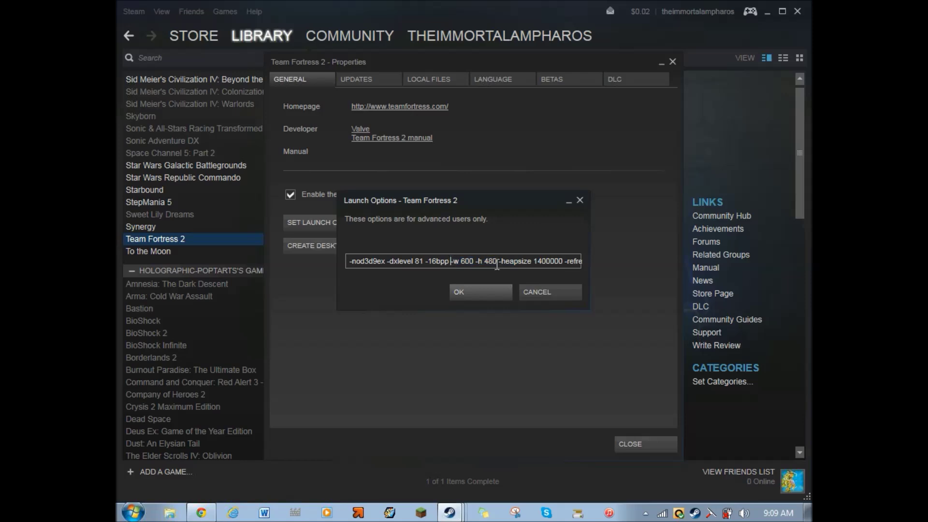
{"action": "left_click", "coordinate": [510, 292]}
Load the shared OneDrive folder in Chrome, download TF2 Config.cfg and keep it despite the warning
{"action": "left_click", "coordinate": [651, 442]}
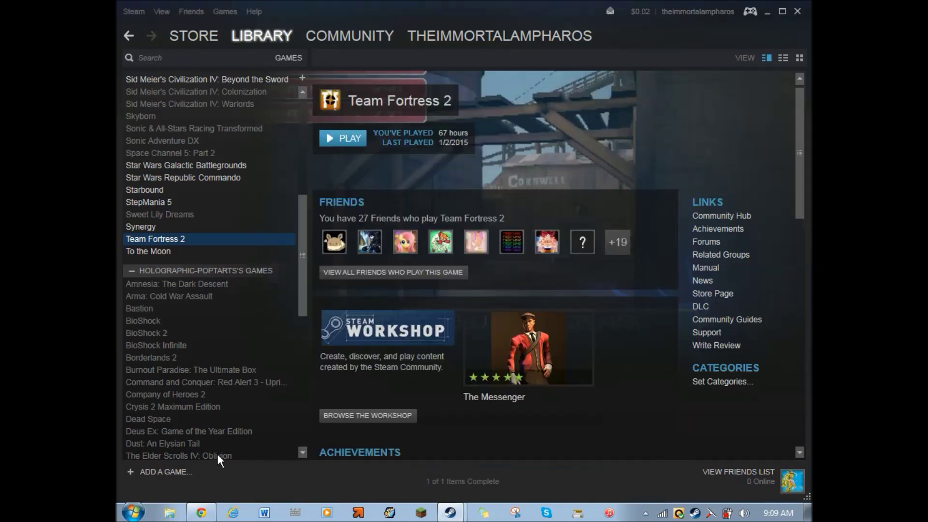
{"action": "left_click", "coordinate": [202, 513]}
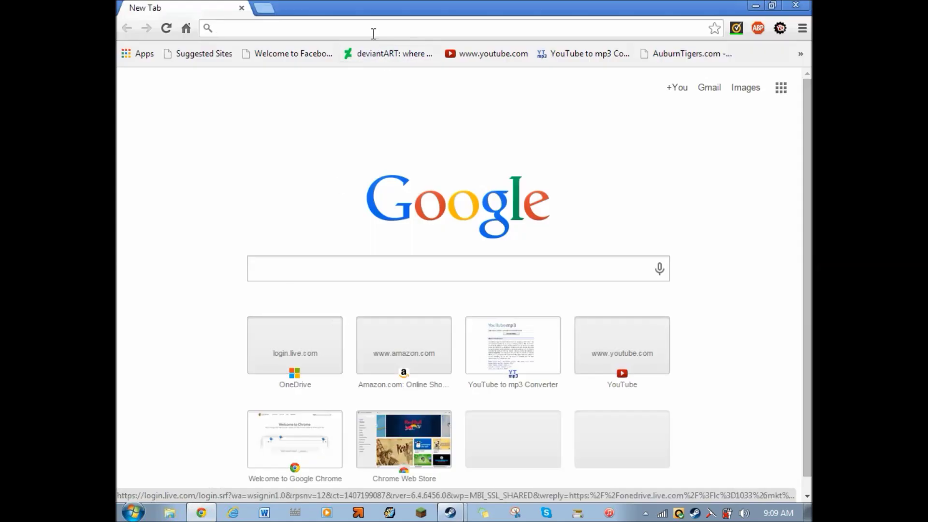
{"action": "type", "text": "http://1drv.ms/12eab9j"}
{"action": "key", "text": "Return"}
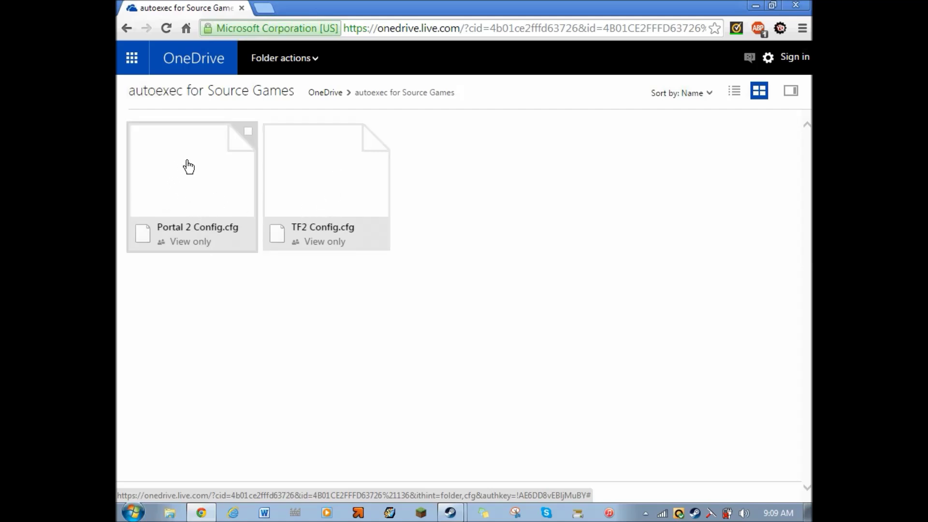
{"action": "left_click", "coordinate": [338, 185]}
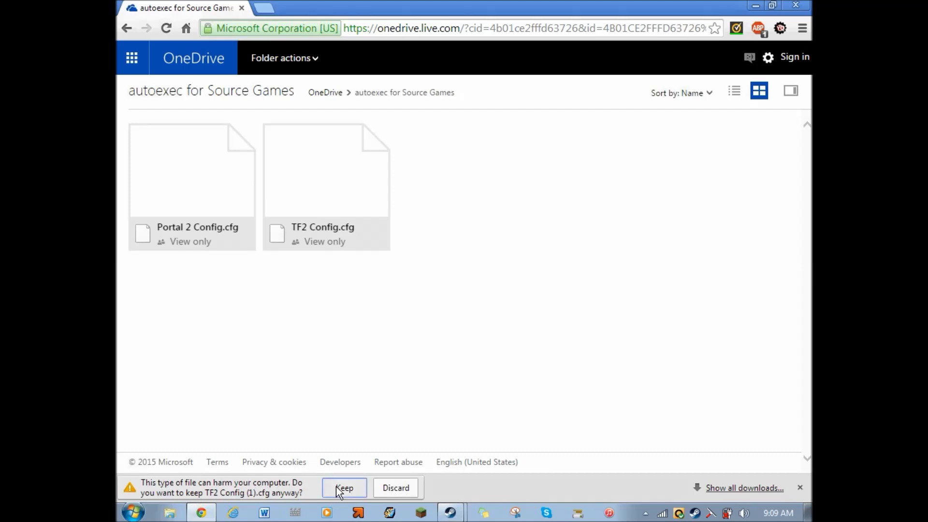
{"action": "left_click", "coordinate": [338, 489]}
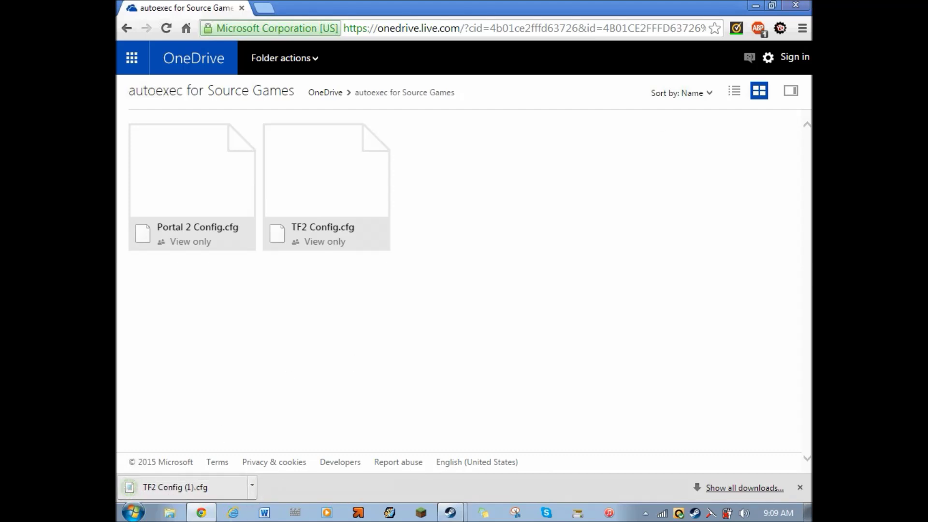
Open Team Fortress 2's install folder via Properties > Local Files in Steam
{"action": "left_click", "coordinate": [755, 6]}
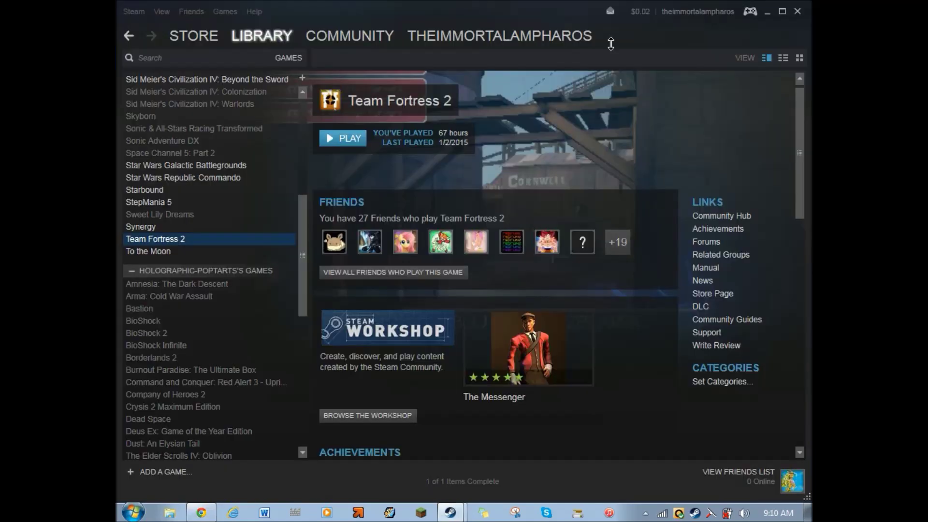
{"action": "scroll", "coordinate": [607, 382], "scroll_direction": "down", "scroll_amount": 3}
{"action": "scroll", "coordinate": [607, 382], "scroll_direction": "up", "scroll_amount": 3}
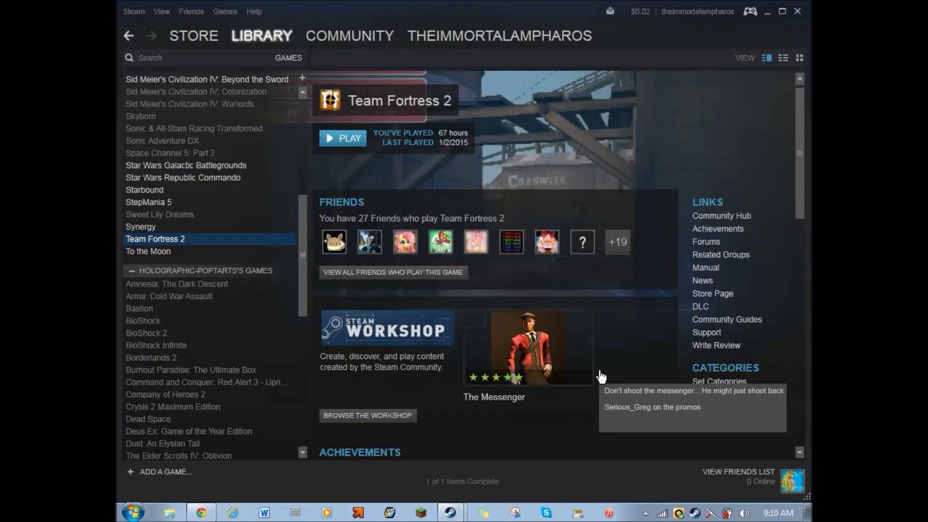
{"action": "scroll", "coordinate": [231, 292], "scroll_direction": "up", "scroll_amount": 5}
{"action": "scroll", "coordinate": [230, 300], "scroll_direction": "up", "scroll_amount": 3}
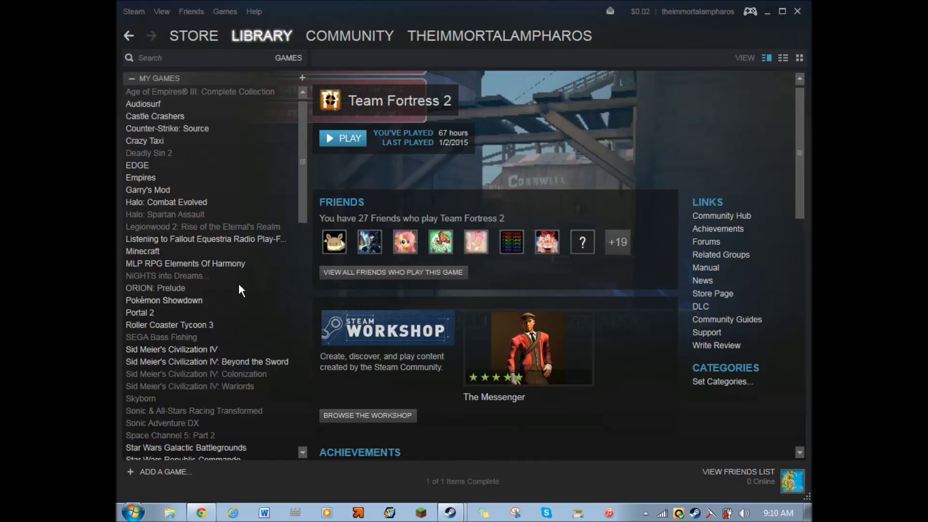
{"action": "left_click_drag", "start_coordinate": [299, 145], "coordinate": [308, 230]}
{"action": "scroll", "coordinate": [194, 208], "scroll_direction": "down", "scroll_amount": 4}
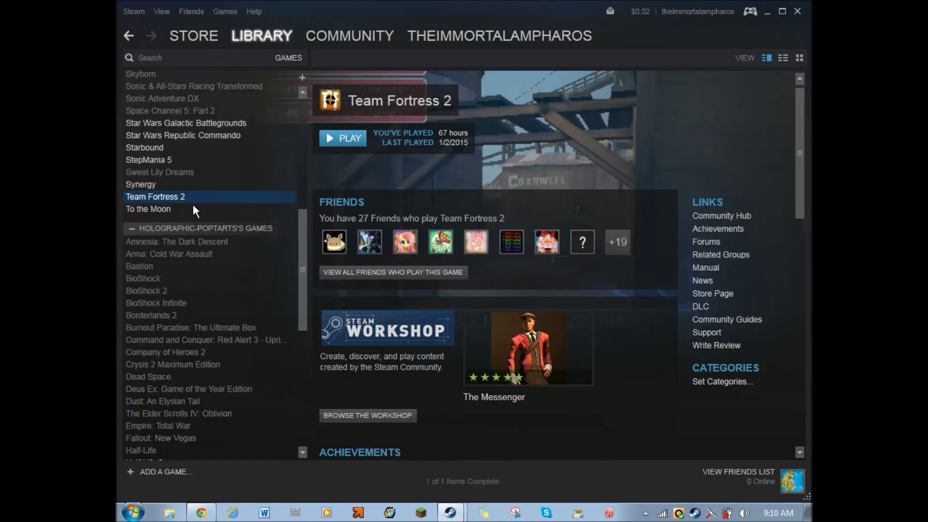
{"action": "right_click", "coordinate": [177, 194]}
{"action": "left_click", "coordinate": [230, 419]}
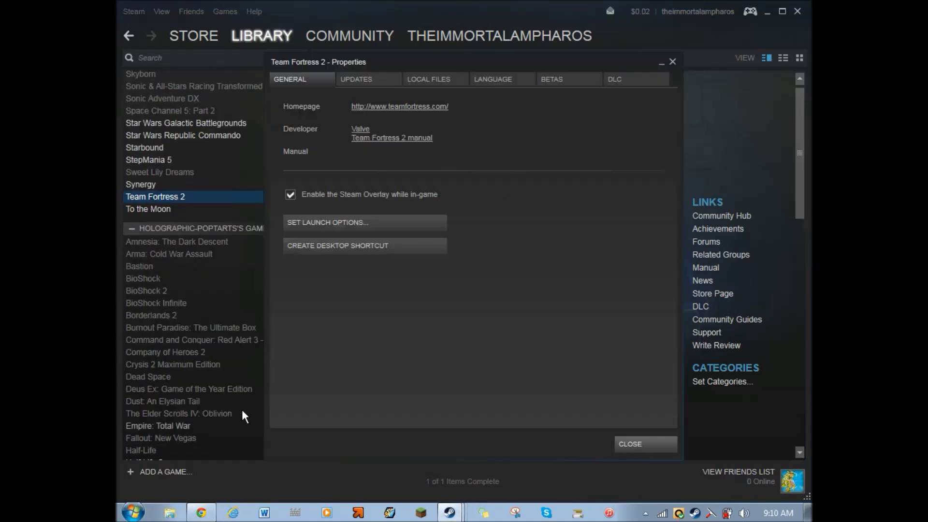
{"action": "left_click", "coordinate": [455, 80]}
{"action": "left_click", "coordinate": [419, 130]}
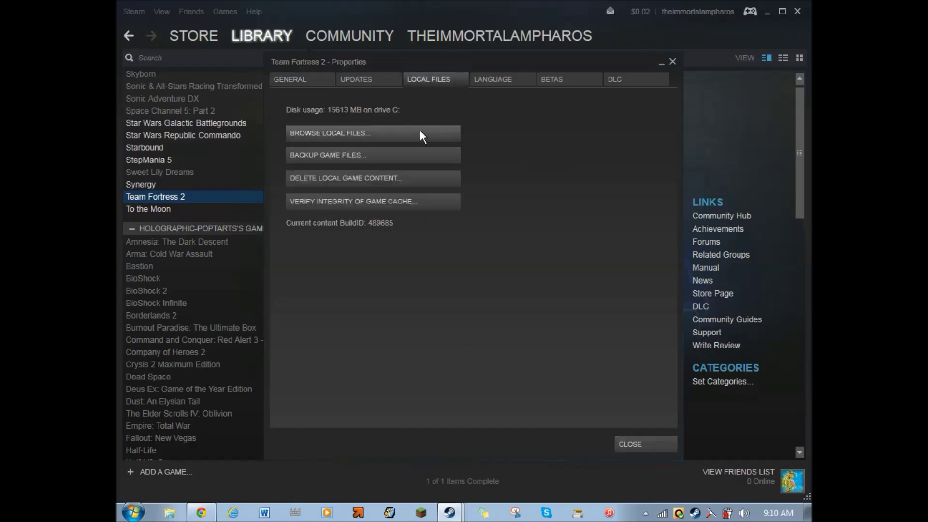
Navigate into the tf\cfg folder of the Team Fortress 2 install
{"action": "left_click_drag", "start_coordinate": [373, 103], "coordinate": [444, 92]}
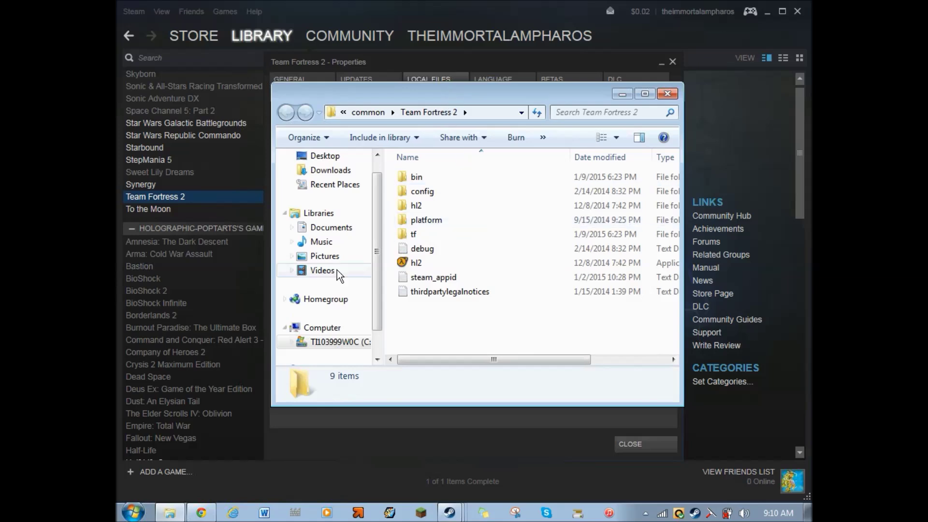
{"action": "left_click", "coordinate": [452, 237]}
{"action": "left_click", "coordinate": [442, 205]}
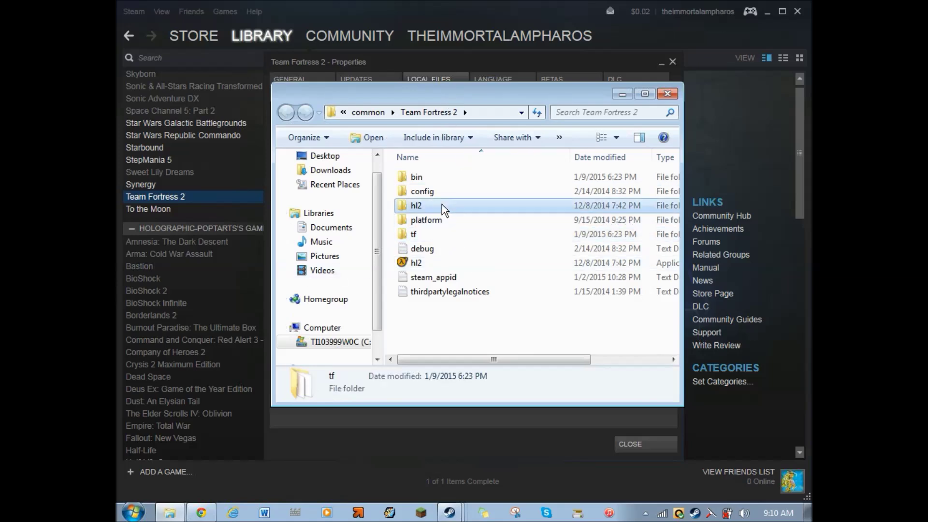
{"action": "double_click", "coordinate": [446, 238]}
{"action": "left_click", "coordinate": [446, 237]}
{"action": "double_click", "coordinate": [435, 207]}
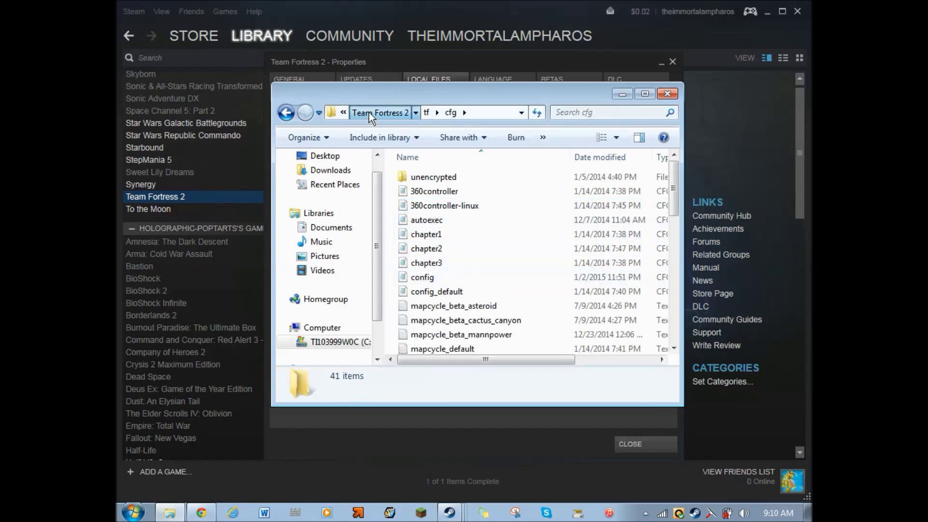
{"action": "left_click", "coordinate": [369, 112]}
{"action": "double_click", "coordinate": [438, 235]}
{"action": "double_click", "coordinate": [452, 208]}
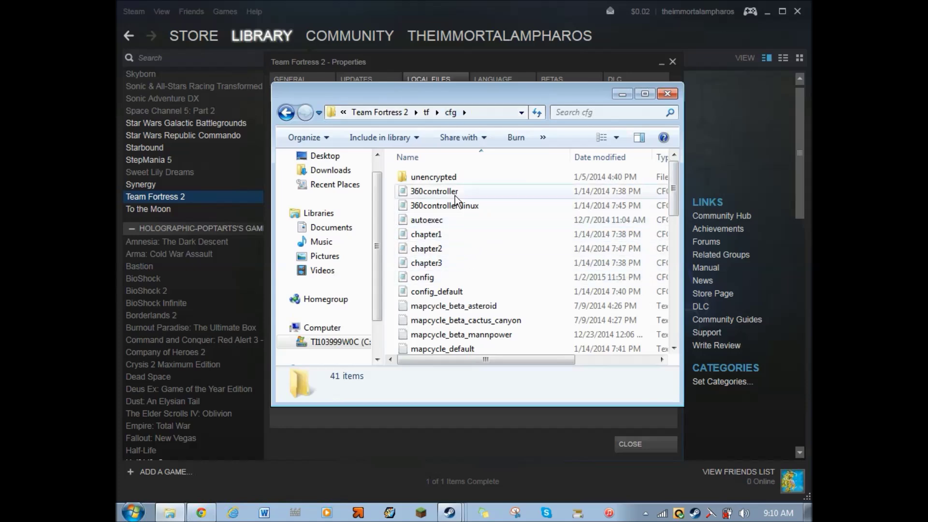
Delete the old autoexec file and confirm the deletion
{"action": "left_click", "coordinate": [433, 222]}
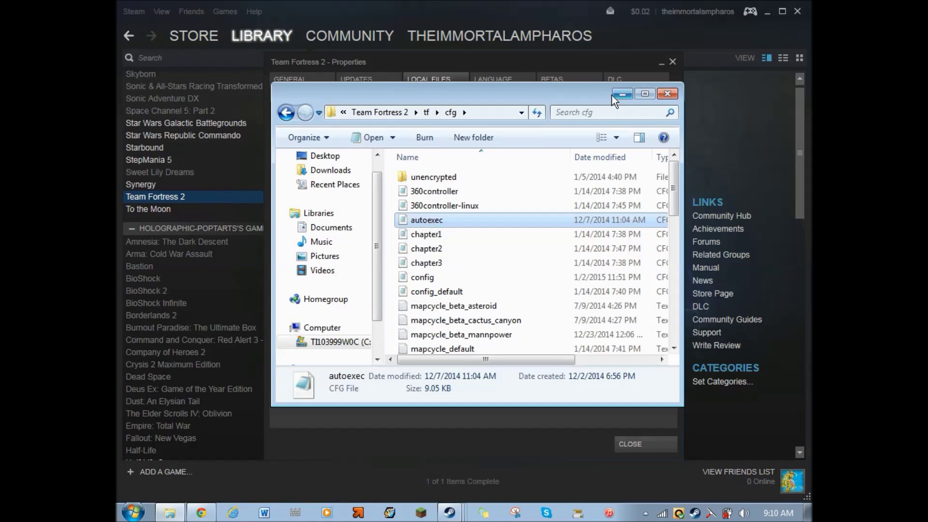
{"action": "right_click", "coordinate": [429, 218]}
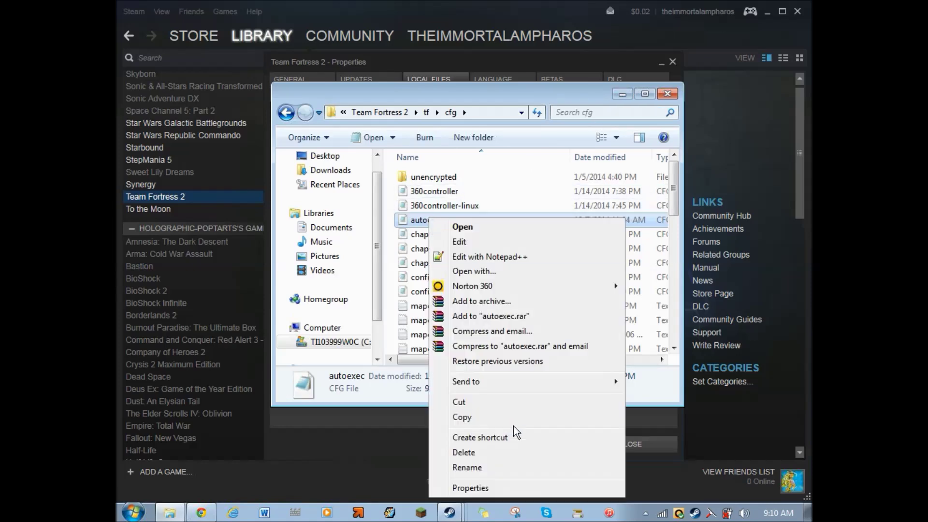
{"action": "left_click", "coordinate": [538, 450]}
{"action": "left_click", "coordinate": [518, 316]}
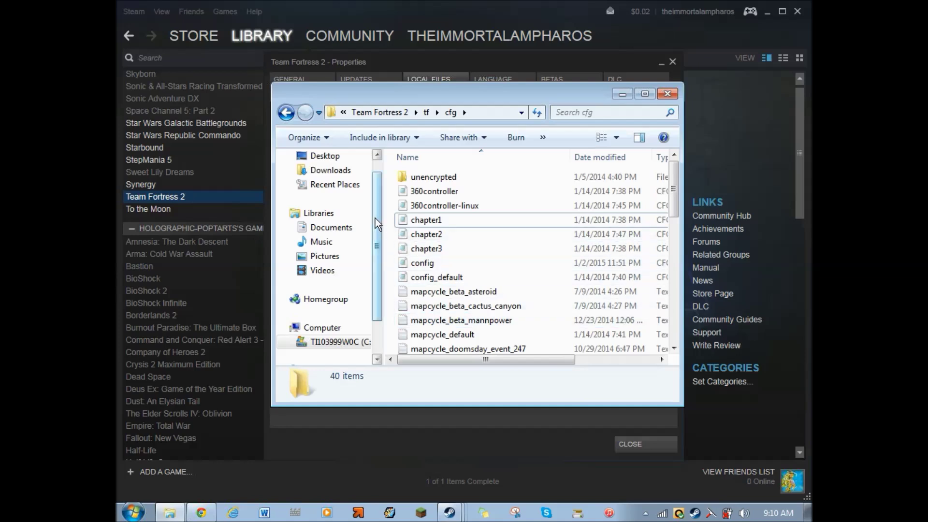
Minimize Steam and open the Downloads folder from the user's personal folder
{"action": "left_click", "coordinate": [140, 511]}
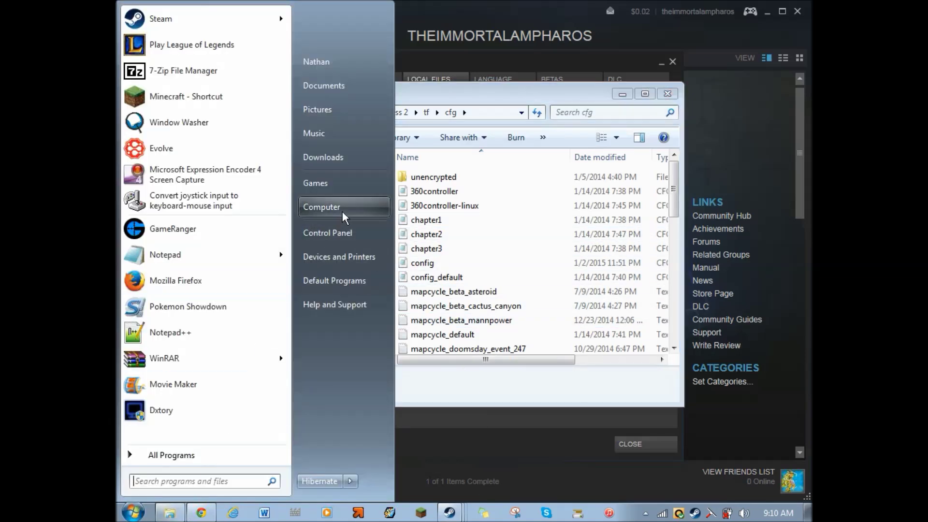
{"action": "left_click", "coordinate": [472, 95]}
{"action": "left_click", "coordinate": [767, 11]}
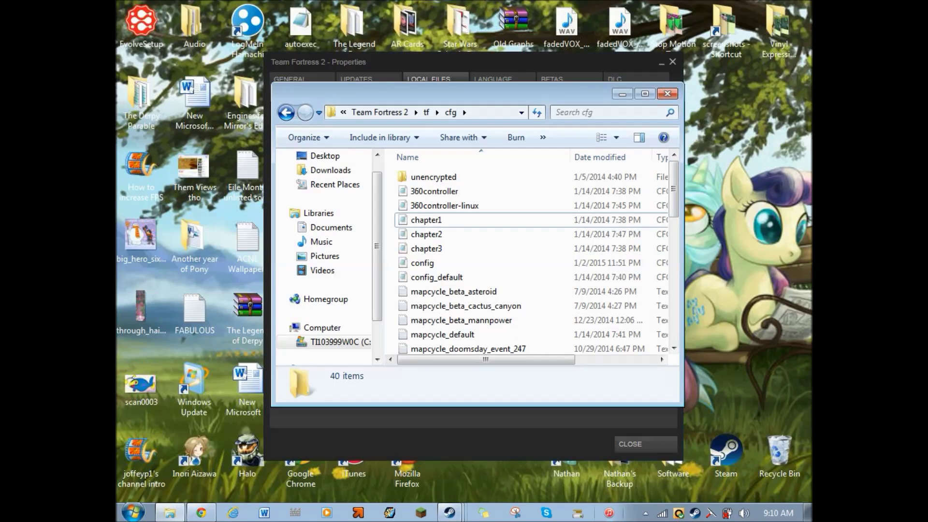
{"action": "double_click", "coordinate": [578, 463]}
{"action": "left_click", "coordinate": [500, 251]}
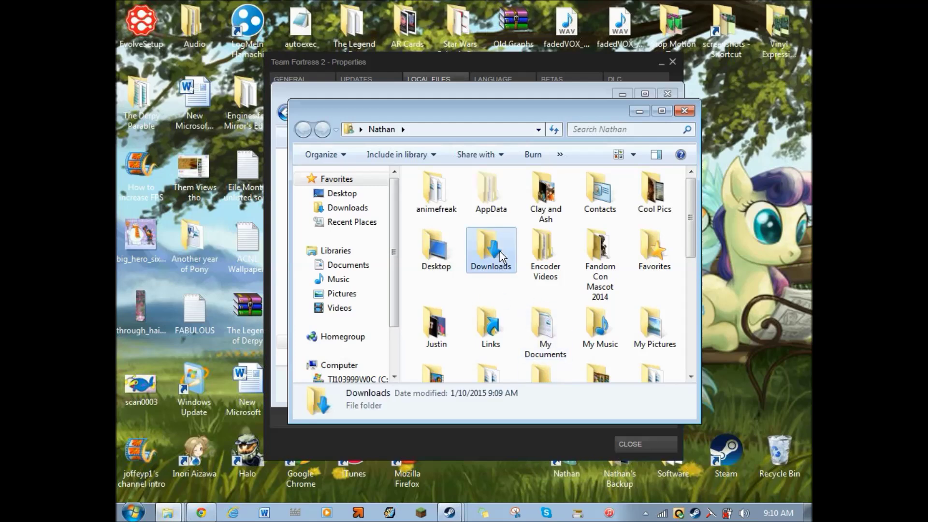
{"action": "double_click", "coordinate": [499, 251]}
Move TF2 Config (1) from Downloads into the tf\cfg folder
{"action": "left_click", "coordinate": [450, 195]}
{"action": "left_click", "coordinate": [454, 209]}
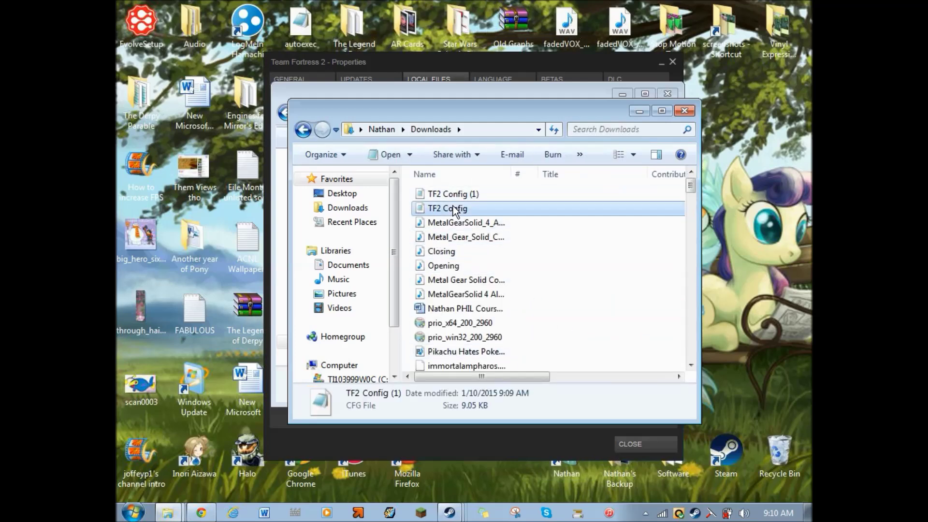
{"action": "left_click", "coordinate": [454, 193]}
{"action": "left_click", "coordinate": [471, 195]}
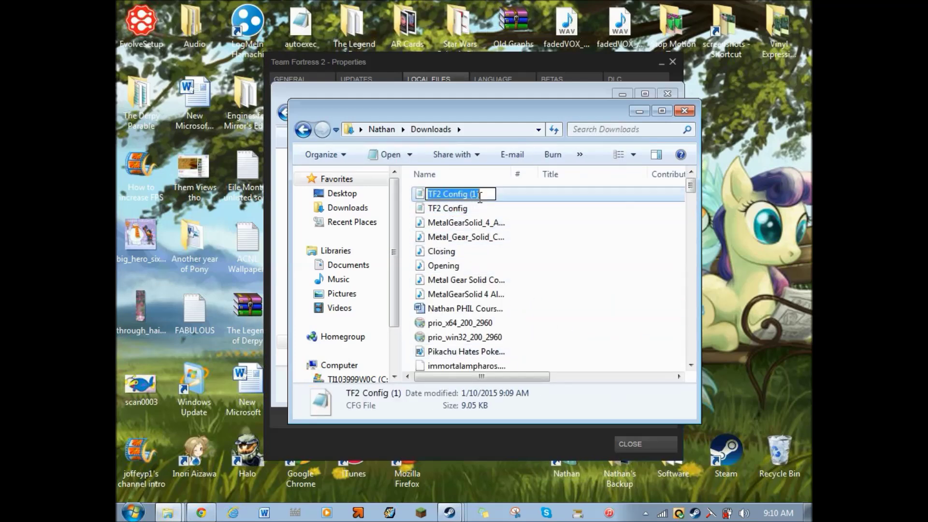
{"action": "left_click_drag", "start_coordinate": [479, 112], "coordinate": [711, 168]}
{"action": "left_click_drag", "start_coordinate": [599, 254], "coordinate": [397, 216]}
{"action": "left_click_drag", "start_coordinate": [729, 170], "coordinate": [326, 197]}
{"action": "left_click", "coordinate": [507, 203]}
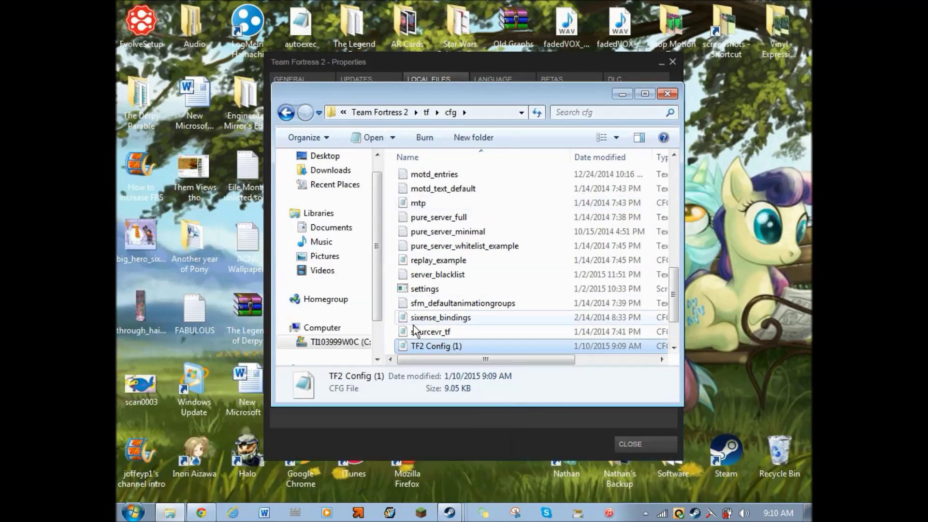
Rename TF2 Config (1) to 'autoexec' and open it in Notepad
{"action": "left_click", "coordinate": [453, 347]}
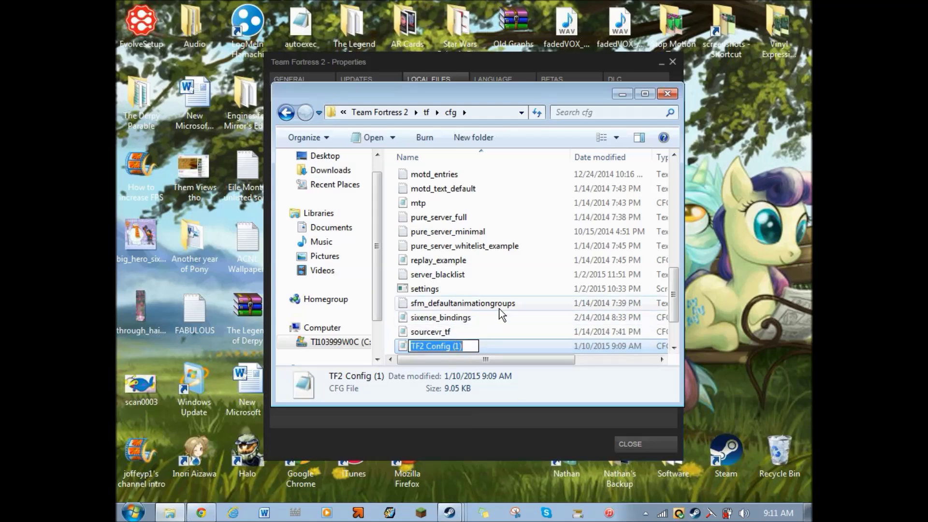
{"action": "type", "text": "autoexec"}
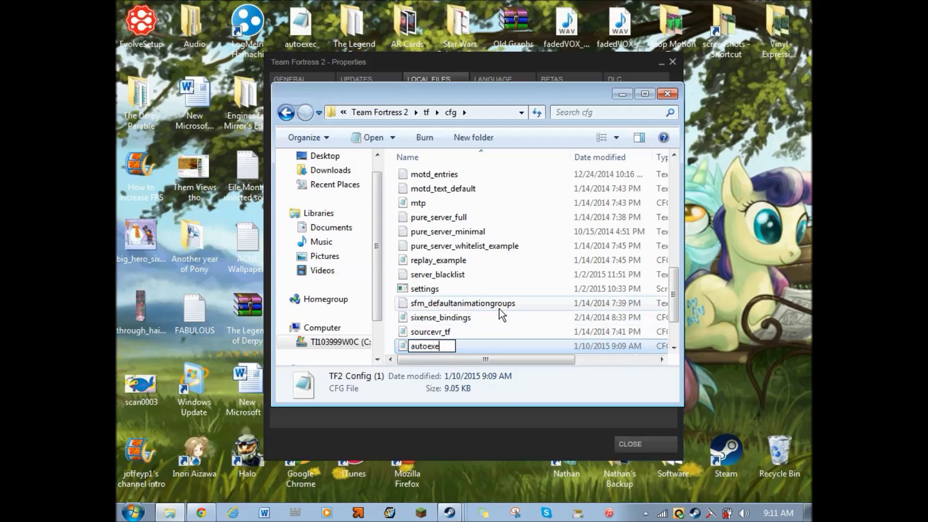
{"action": "left_click", "coordinate": [500, 308]}
{"action": "scroll", "coordinate": [502, 314], "scroll_direction": "up", "scroll_amount": 8}
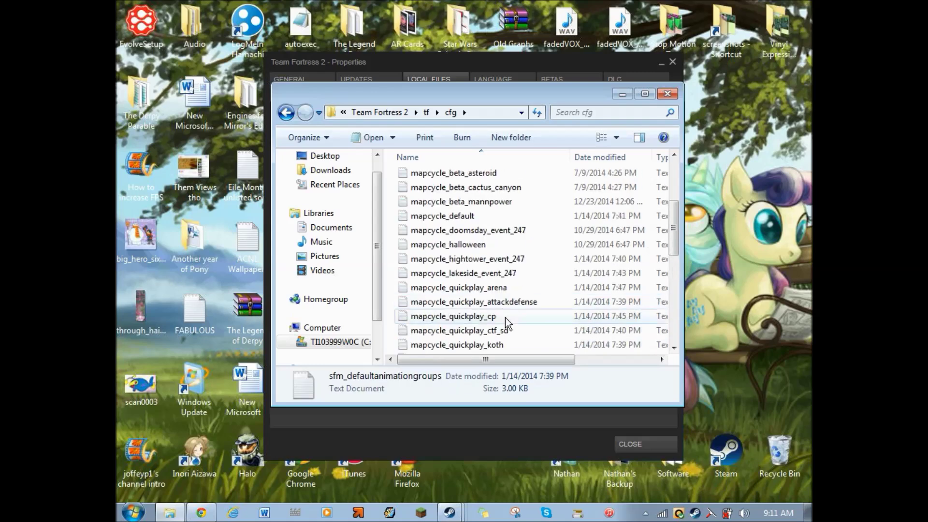
{"action": "left_click", "coordinate": [449, 209]}
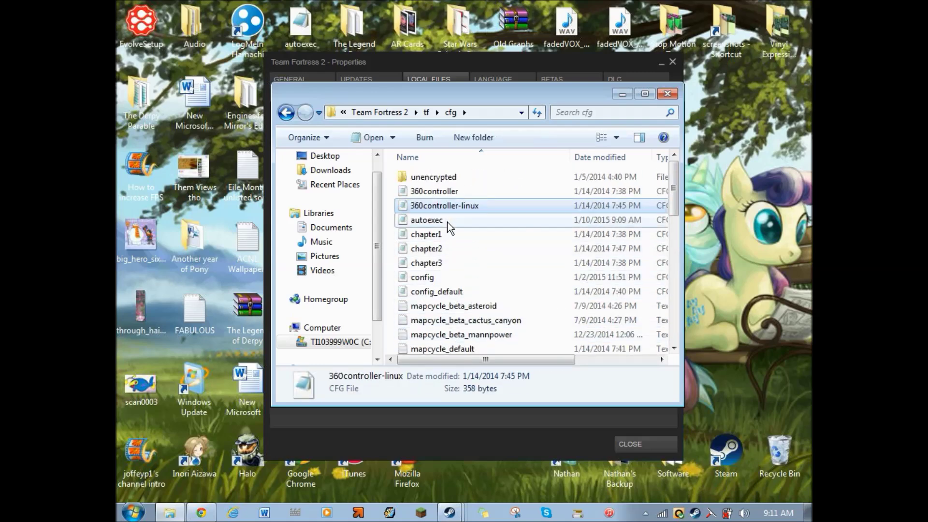
{"action": "double_click", "coordinate": [448, 220]}
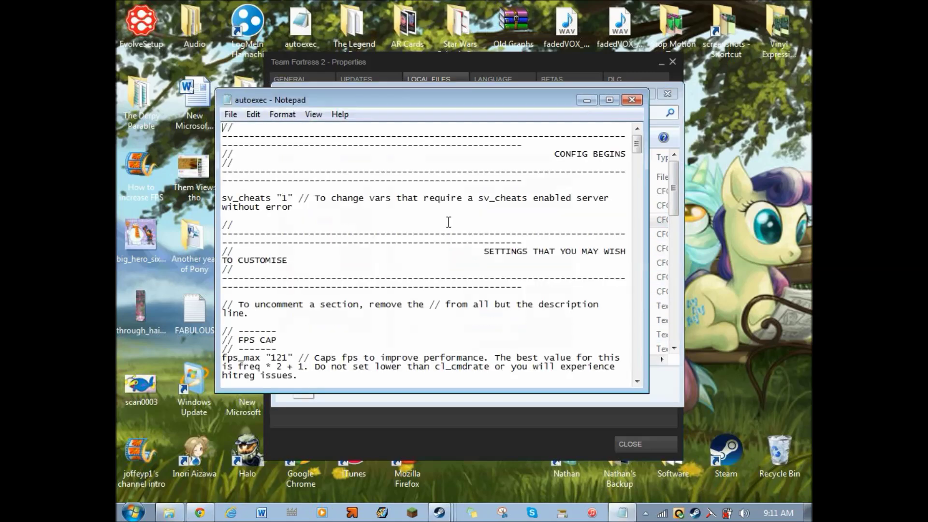
Maximize Notepad and read through the autoexec settings, including fps_max "121" and sv_cheats "1"
{"action": "left_click", "coordinate": [611, 99]}
{"action": "scroll", "coordinate": [612, 99], "scroll_direction": "down", "scroll_amount": 15}
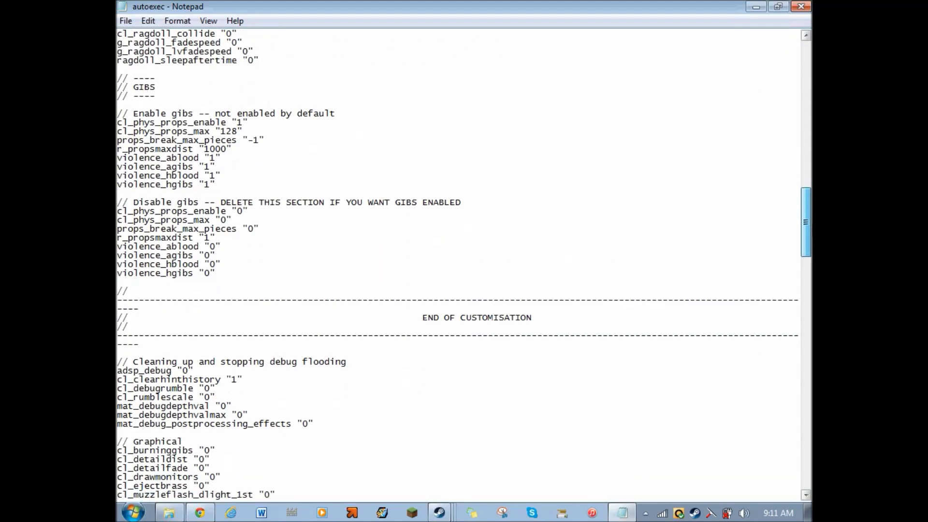
{"action": "scroll", "coordinate": [457, 265], "scroll_direction": "down", "scroll_amount": 20}
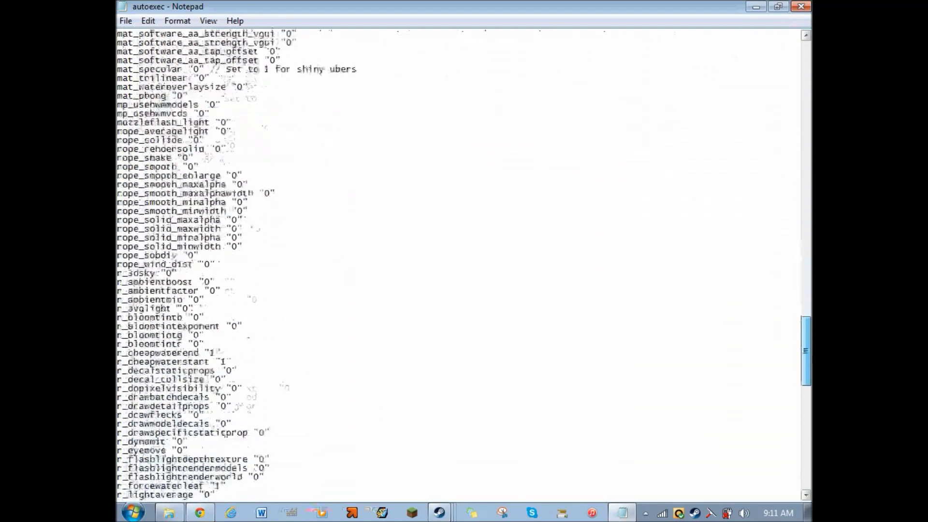
{"action": "scroll", "coordinate": [806, 443], "scroll_direction": "down", "scroll_amount": 20}
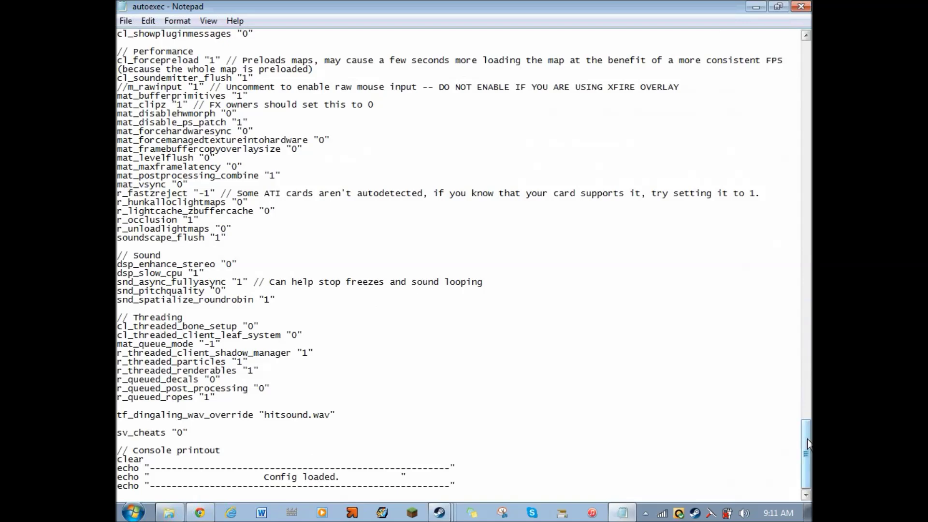
{"action": "left_click_drag", "start_coordinate": [807, 444], "coordinate": [806, 289]}
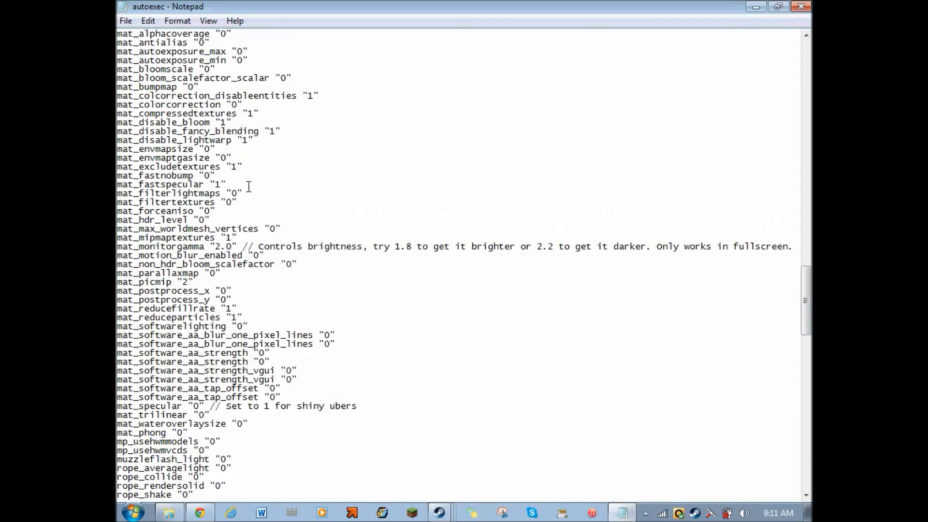
{"action": "scroll", "coordinate": [300, 246], "scroll_direction": "up", "scroll_amount": 13}
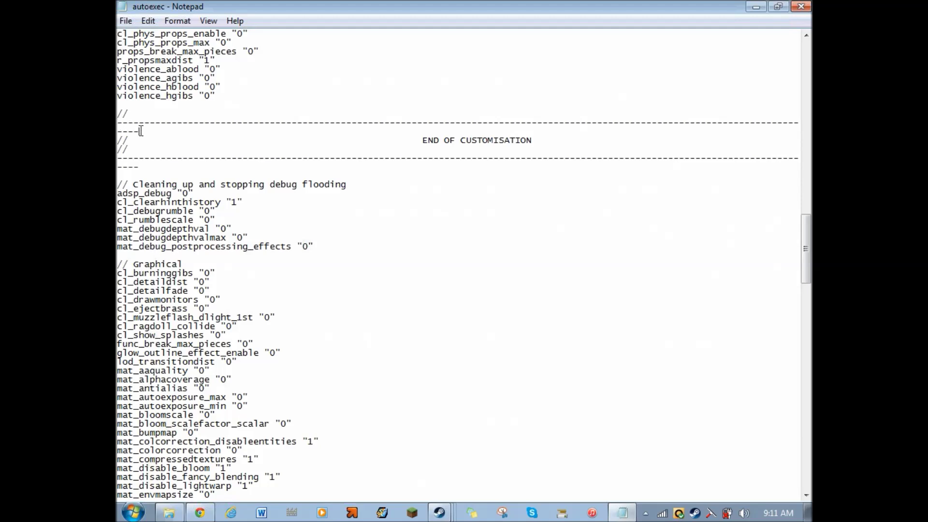
{"action": "scroll", "coordinate": [375, 273], "scroll_direction": "down", "scroll_amount": 8}
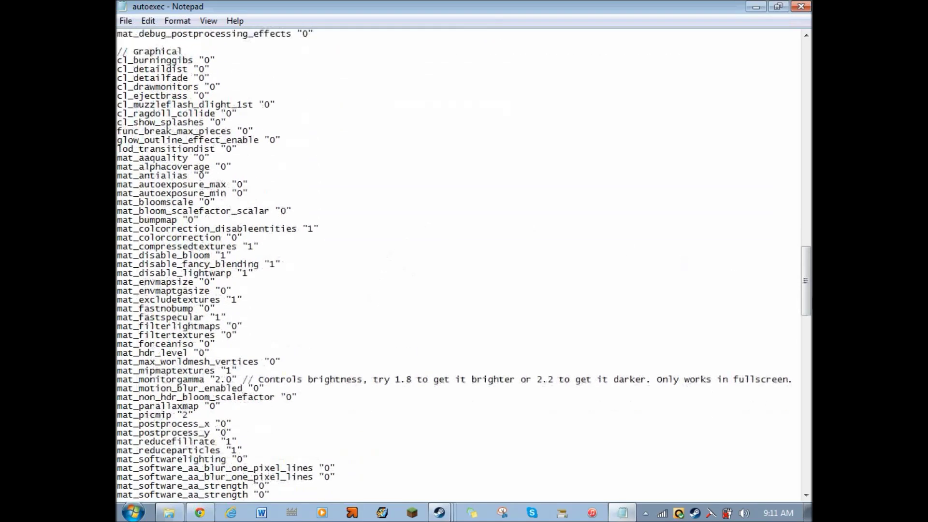
{"action": "mouse_move", "coordinate": [806, 280]}
{"action": "left_mouse_down"}
{"action": "mouse_move", "coordinate": [806, 453]}
{"action": "mouse_move", "coordinate": [806, 58]}
{"action": "mouse_move", "coordinate": [804, 454]}
{"action": "mouse_move", "coordinate": [803, 83]}
{"action": "left_mouse_up"}
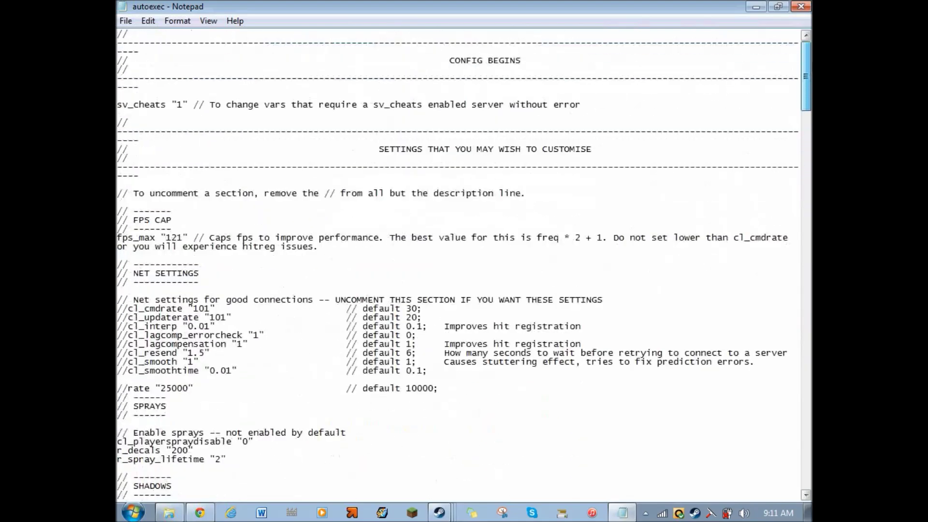
{"action": "scroll", "coordinate": [588, 251], "scroll_direction": "down", "scroll_amount": 12}
{"action": "scroll", "coordinate": [588, 250], "scroll_direction": "up", "scroll_amount": 6}
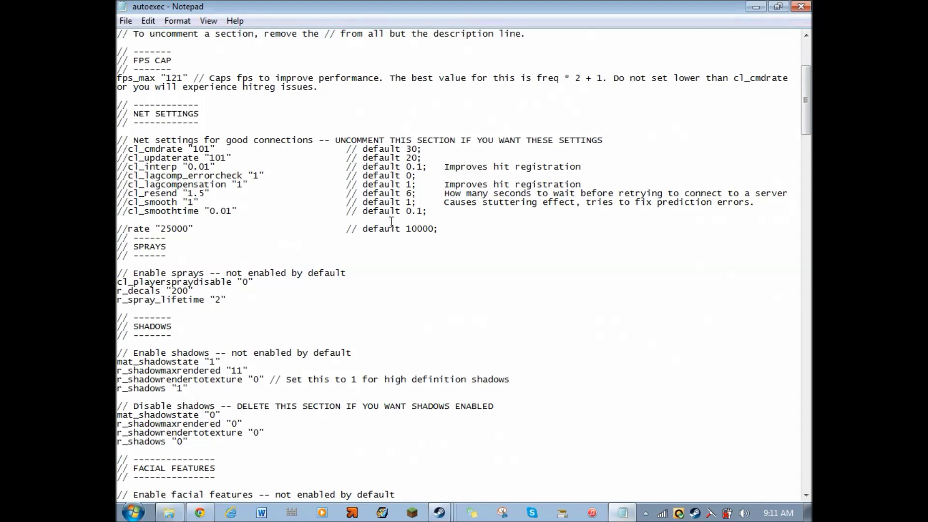
{"action": "scroll", "coordinate": [415, 305], "scroll_direction": "down", "scroll_amount": 2}
{"action": "scroll", "coordinate": [410, 304], "scroll_direction": "up", "scroll_amount": 1}
{"action": "scroll", "coordinate": [425, 295], "scroll_direction": "down", "scroll_amount": 6}
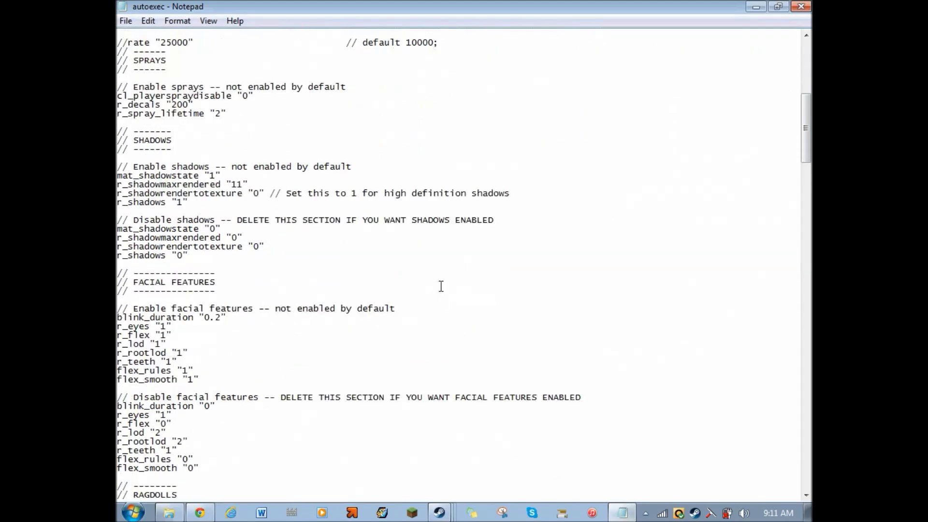
Close the autoexec in Notepad and select the 360controller file in the tf\cfg listing
{"action": "double_click", "coordinate": [178, 5]}
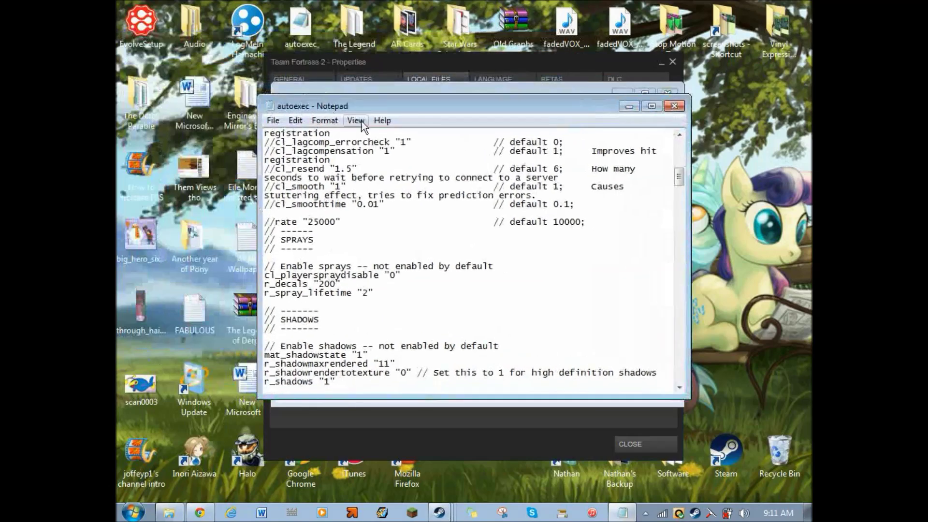
{"action": "left_click", "coordinate": [675, 106]}
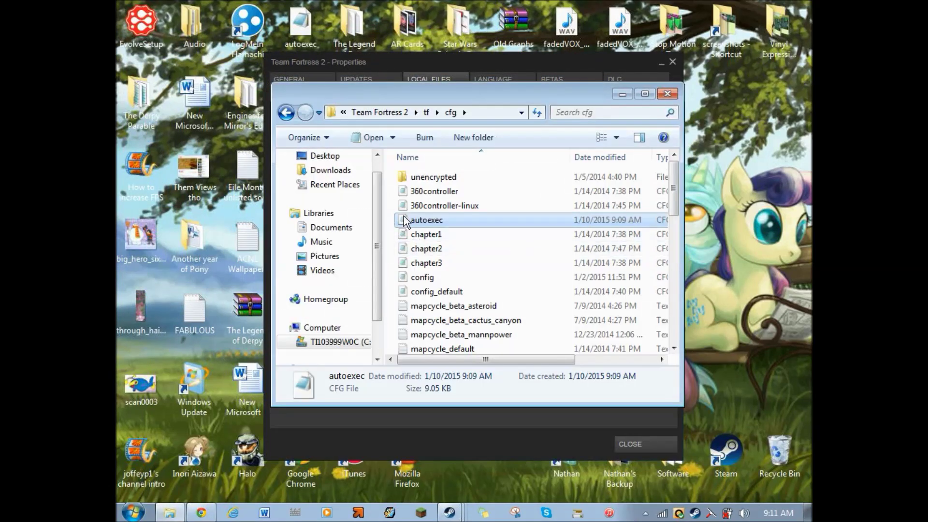
{"action": "left_click", "coordinate": [394, 226]}
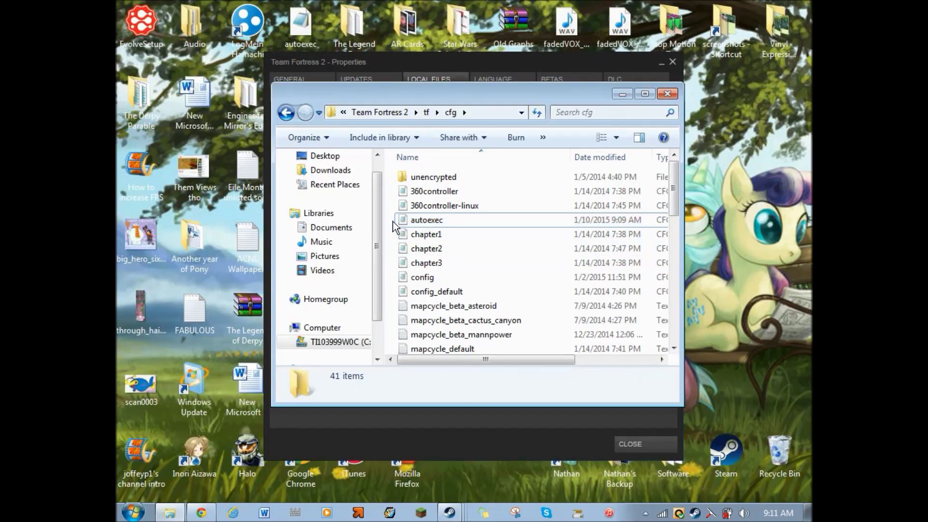
{"action": "left_click", "coordinate": [417, 192]}
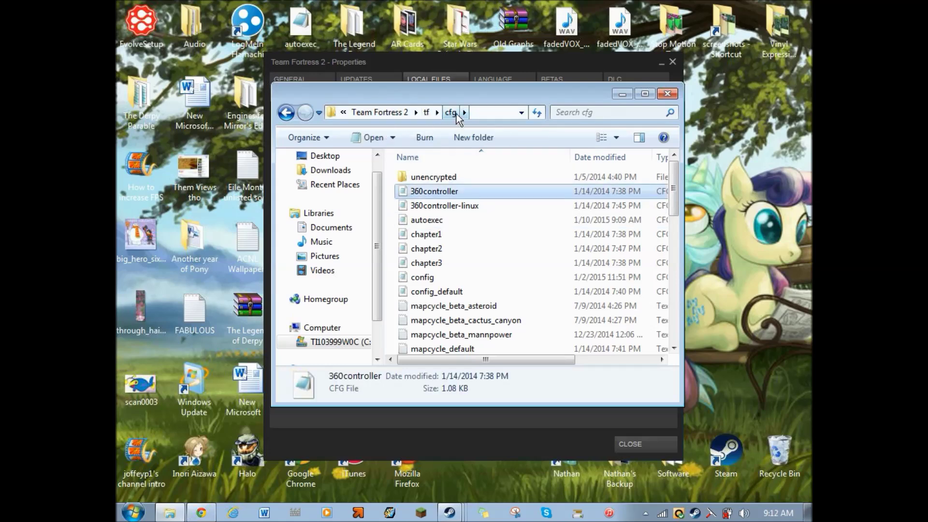
{"action": "left_click", "coordinate": [390, 189]}
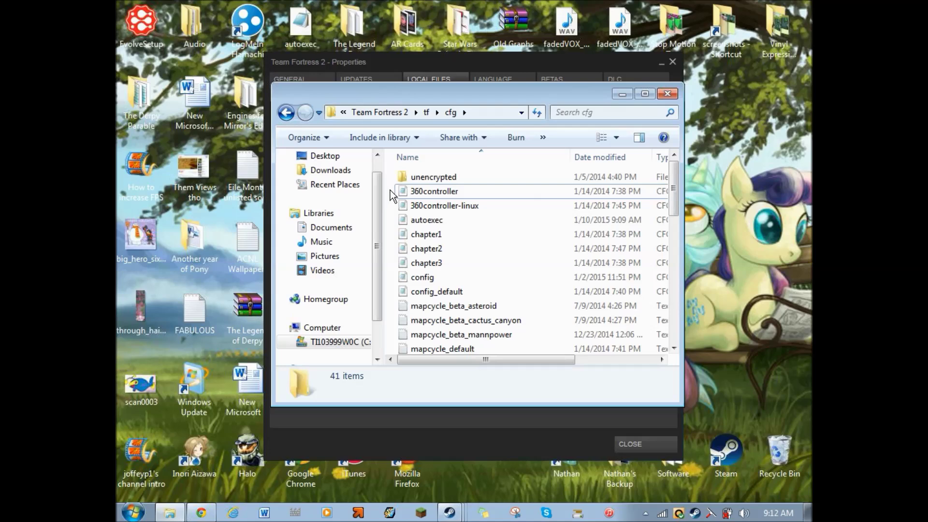
{"action": "mouse_move", "coordinate": [390, 190]}
{"action": "left_mouse_down"}
{"action": "mouse_move", "coordinate": [507, 195]}
{"action": "mouse_move", "coordinate": [532, 226]}
{"action": "mouse_move", "coordinate": [542, 210]}
{"action": "mouse_move", "coordinate": [389, 201]}
{"action": "left_mouse_up"}
{"action": "left_click", "coordinate": [574, 112]}
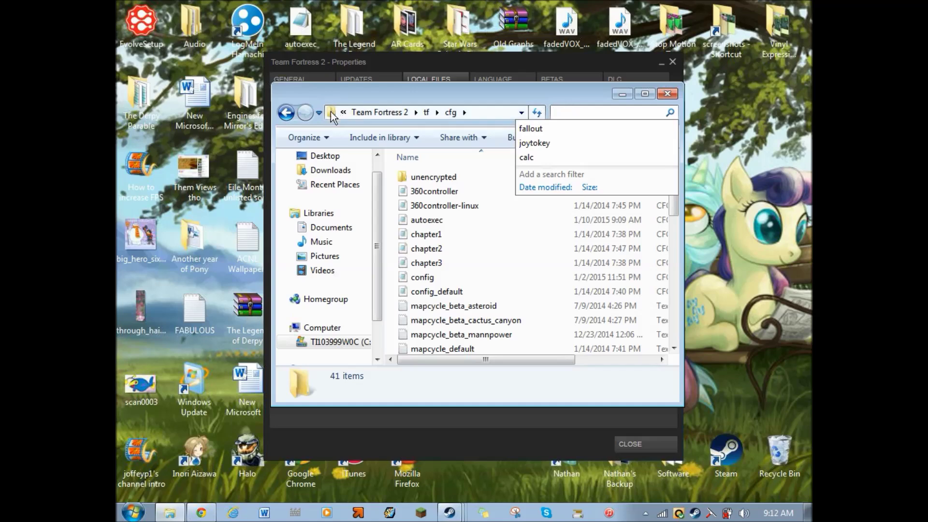
Search the Team Fortress 2 folder for '360contro', then clear the search and close the window
{"action": "key", "text": "alt+Up"}
{"action": "key", "text": "alt+Up"}
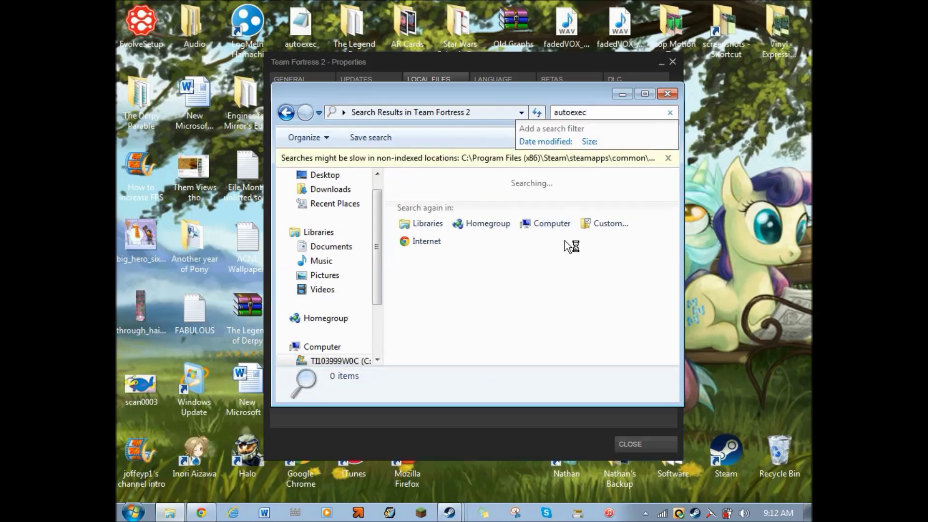
{"action": "double_click", "coordinate": [599, 110]}
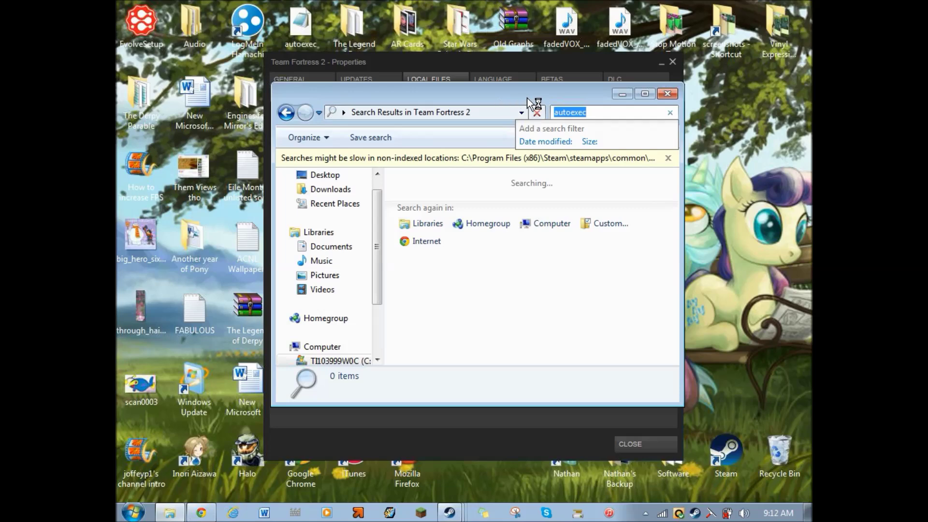
{"action": "type", "text": "3"}
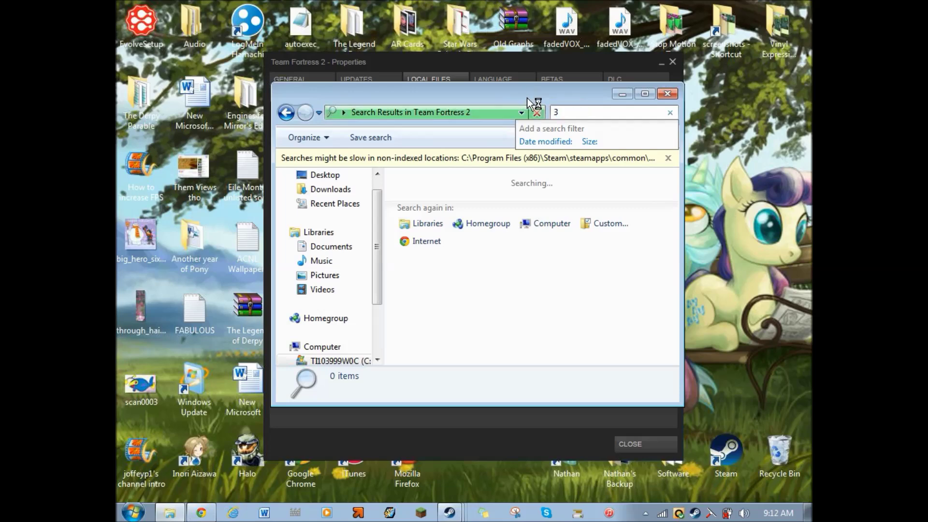
{"action": "type", "text": "60controller"}
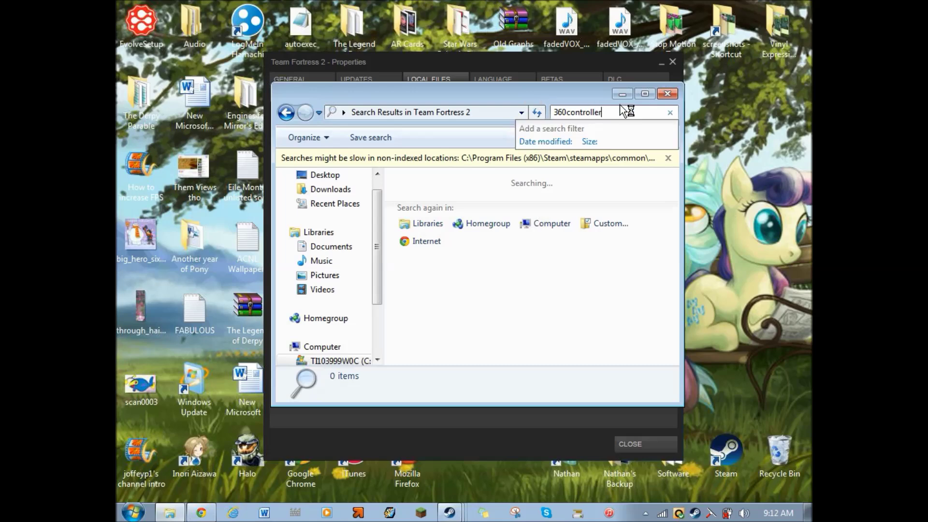
{"action": "left_click", "coordinate": [476, 188]}
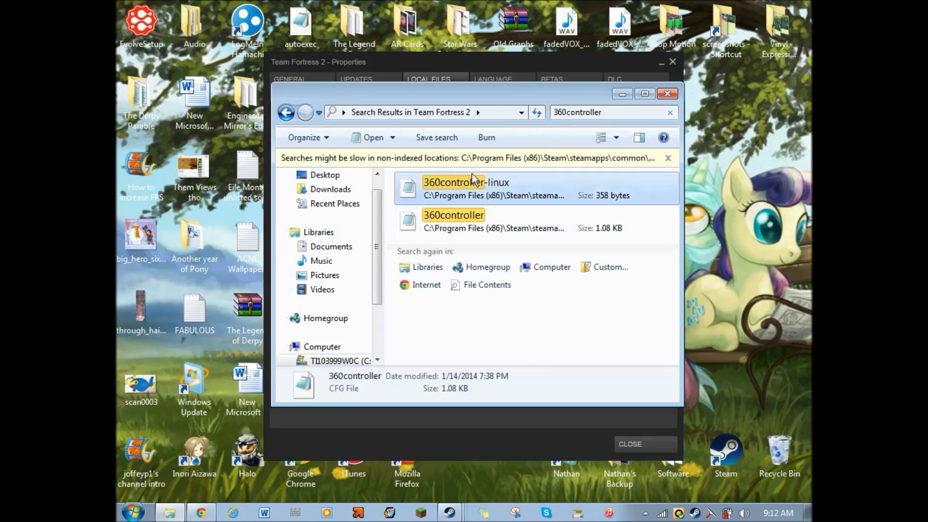
{"action": "left_click", "coordinate": [391, 198]}
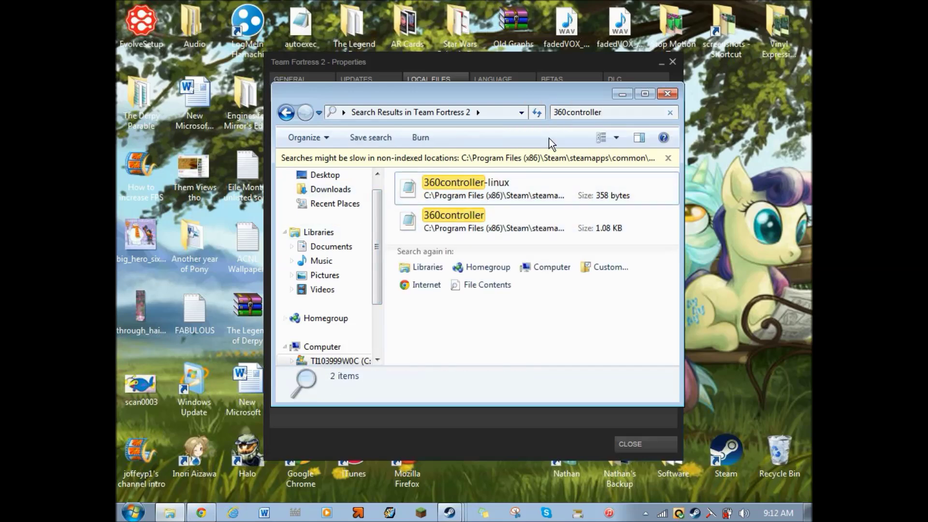
{"action": "left_click", "coordinate": [670, 112]}
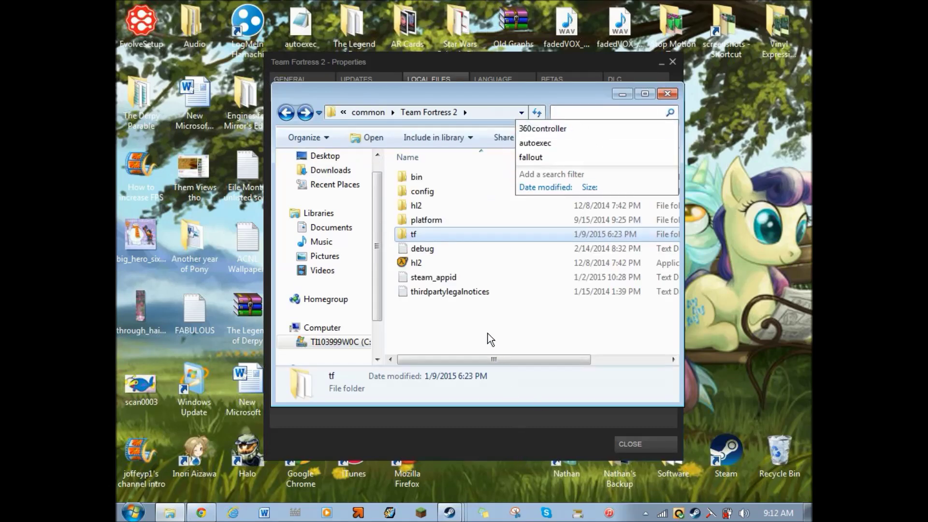
{"action": "left_click", "coordinate": [488, 336]}
{"action": "left_click", "coordinate": [667, 93]}
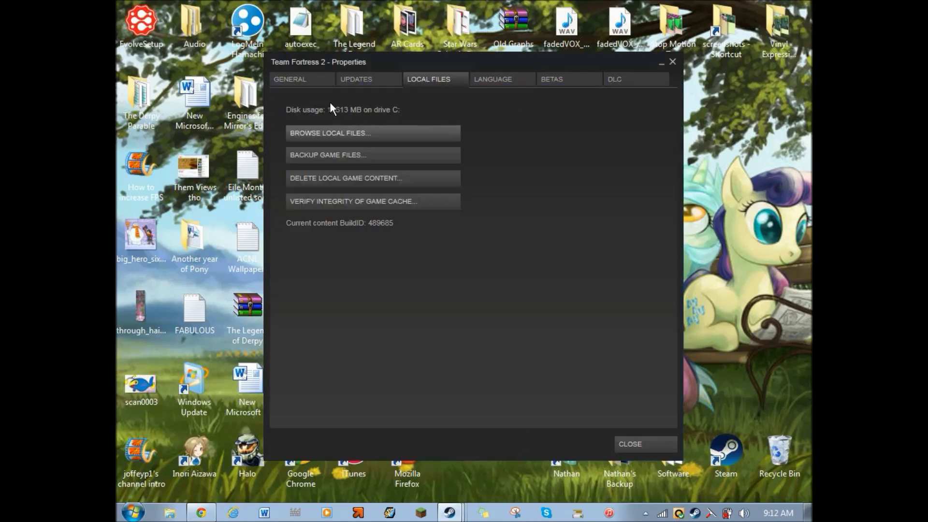
Close TF2's Steam properties and open Computer > Properties from the Start menu
{"action": "left_click", "coordinate": [313, 83]}
{"action": "left_click", "coordinate": [674, 62]}
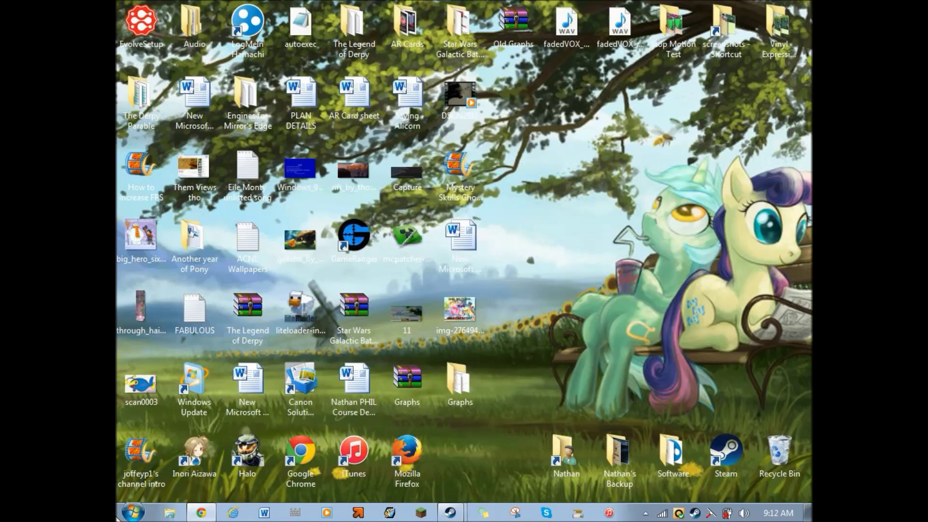
{"action": "left_click", "coordinate": [140, 515]}
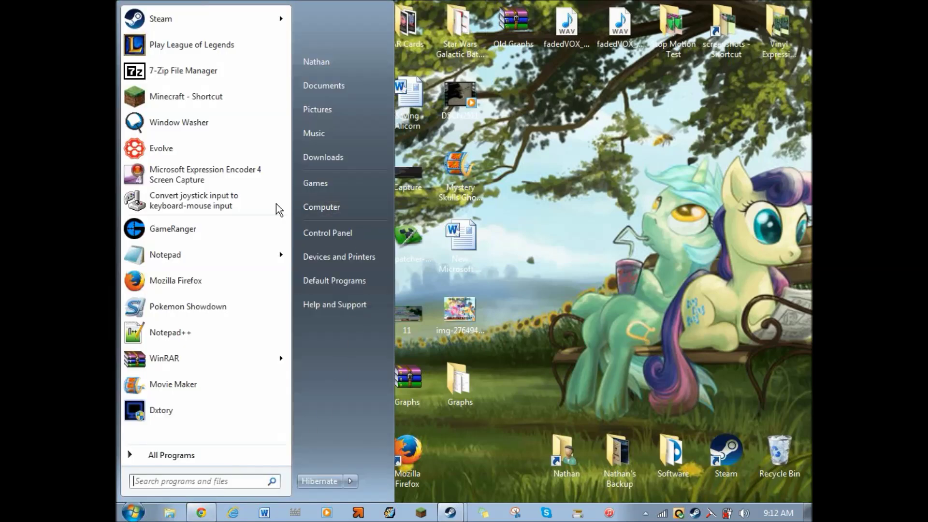
{"action": "right_click", "coordinate": [351, 210]}
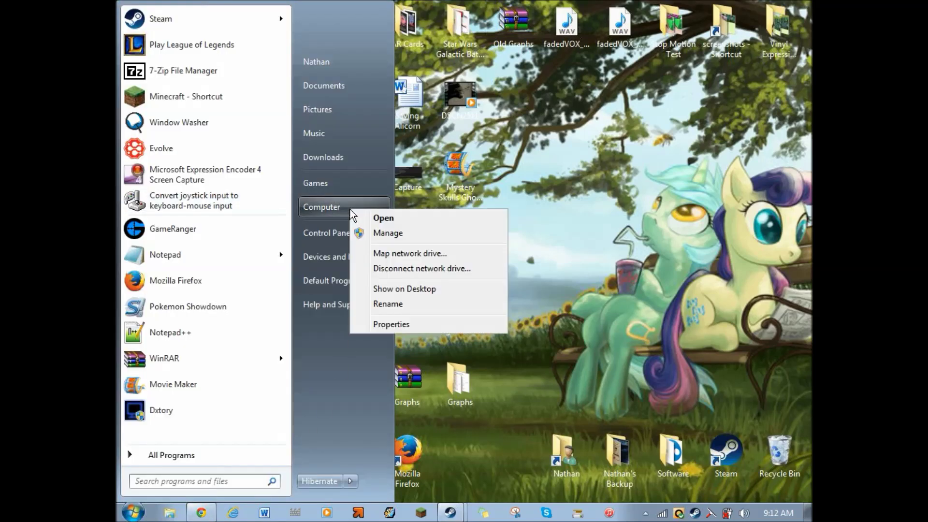
{"action": "left_click", "coordinate": [395, 326]}
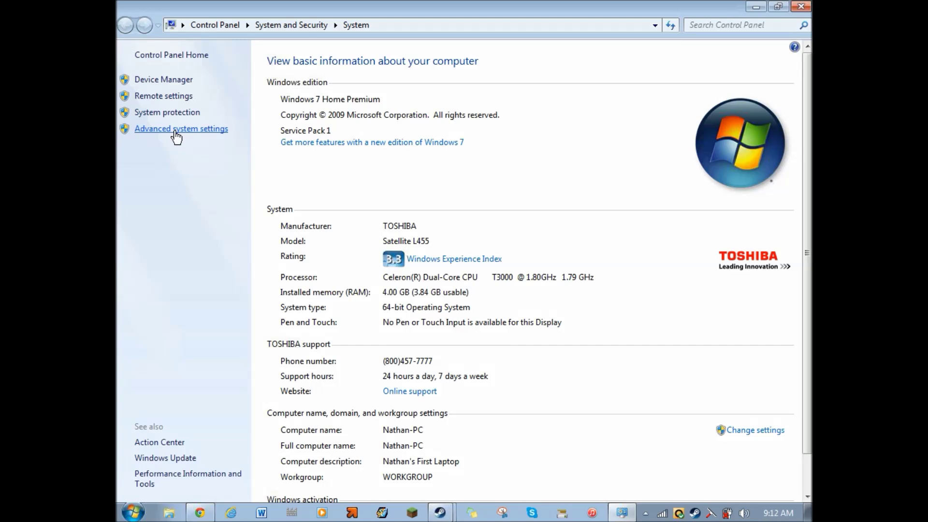
{"action": "left_click", "coordinate": [175, 132]}
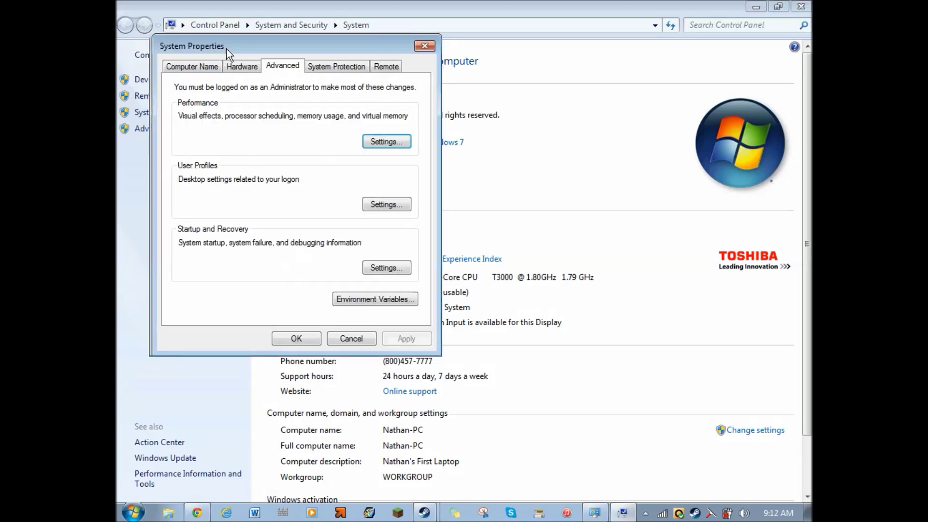
Center the System Properties dialog and open the Performance settings for visual effects
{"action": "left_click_drag", "start_coordinate": [226, 48], "coordinate": [403, 86]}
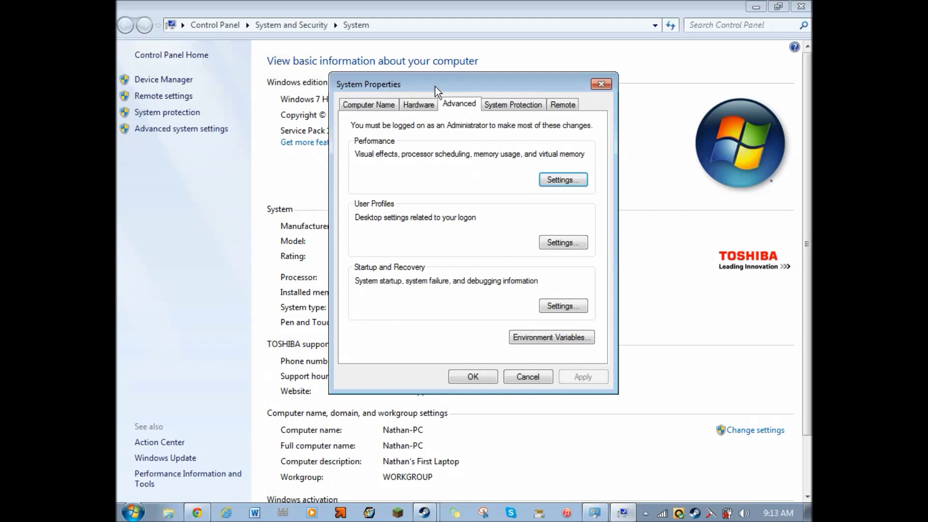
{"action": "left_click_drag", "start_coordinate": [435, 86], "coordinate": [412, 96]}
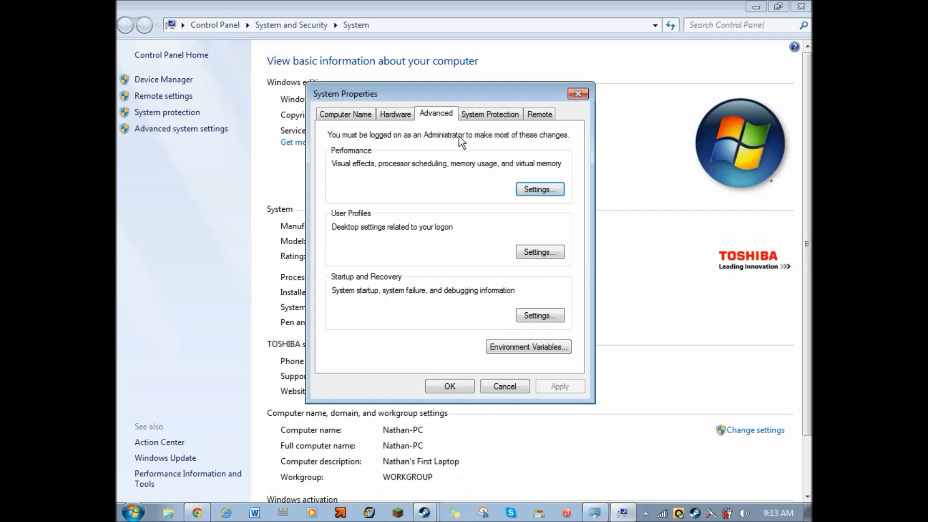
{"action": "left_click", "coordinate": [532, 190]}
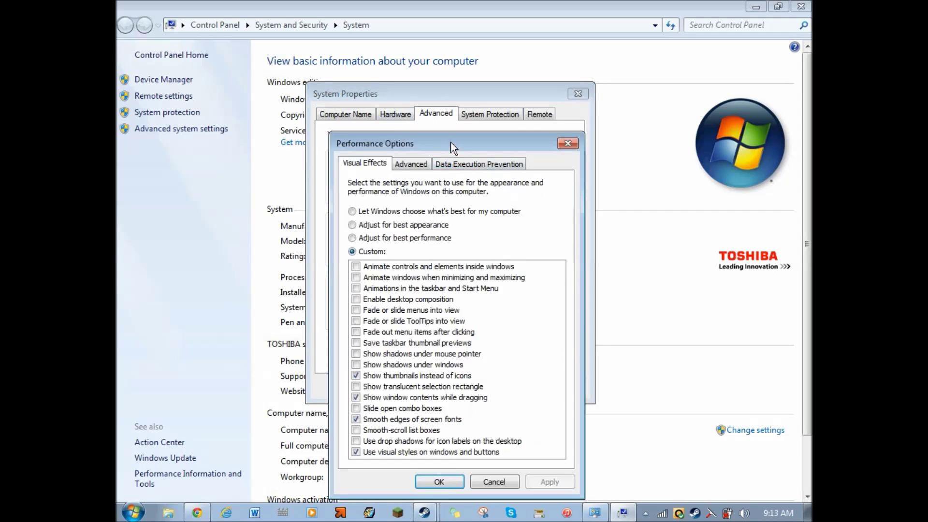
Use best-performance visual effects but keep visual styles, smooth fonts and window-drag contents, then apply
{"action": "left_click_drag", "start_coordinate": [451, 143], "coordinate": [405, 80]}
{"action": "left_click", "coordinate": [426, 152]}
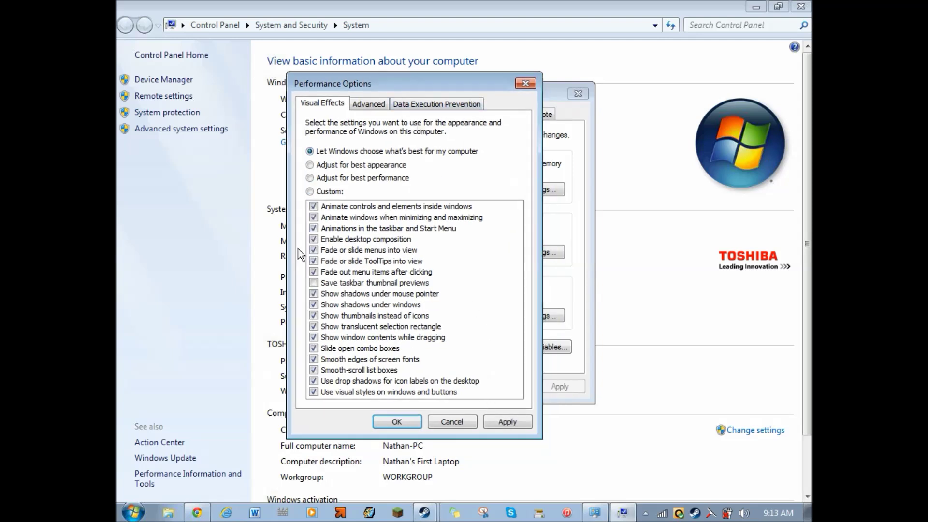
{"action": "left_click", "coordinate": [344, 178]}
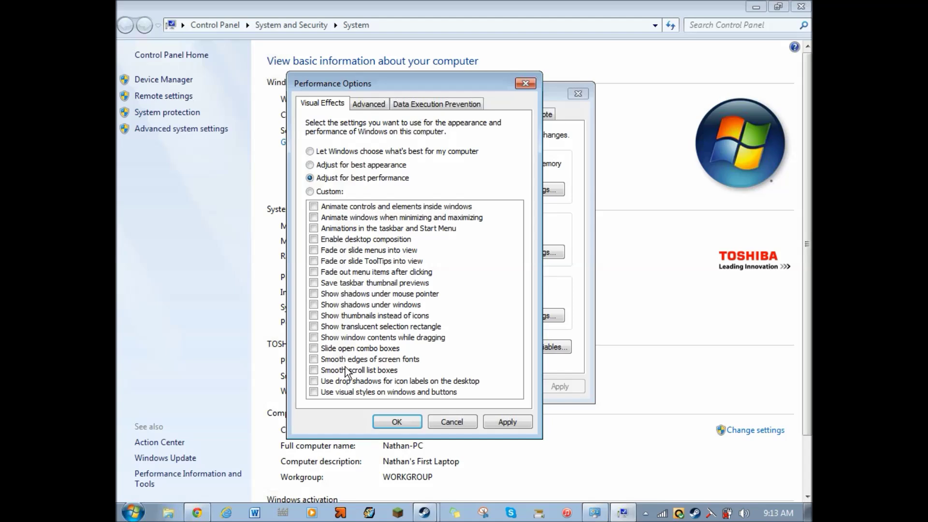
{"action": "left_click", "coordinate": [313, 392]}
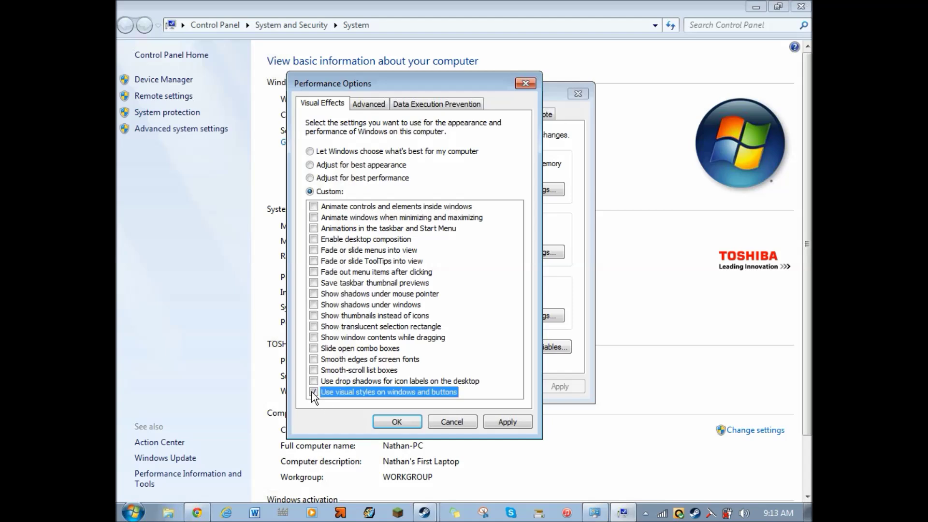
{"action": "left_click", "coordinate": [313, 361]}
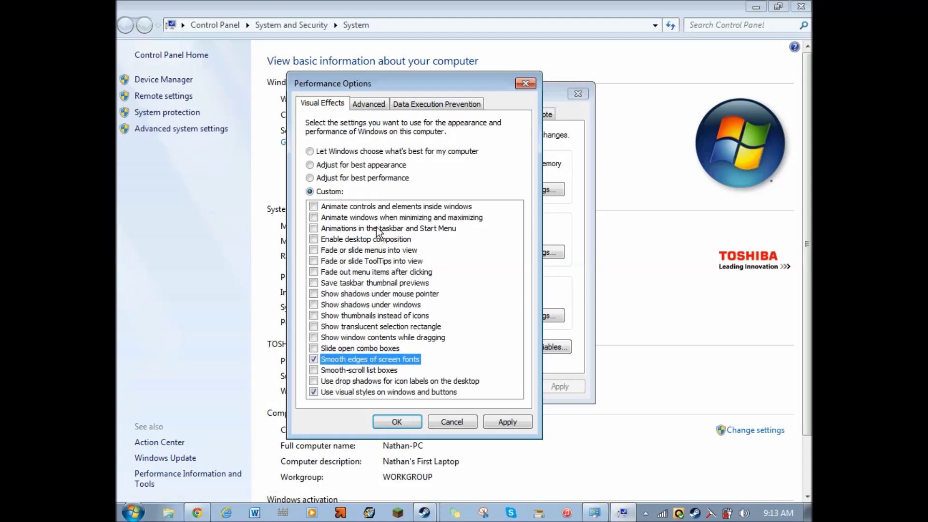
{"action": "left_click", "coordinate": [386, 337]}
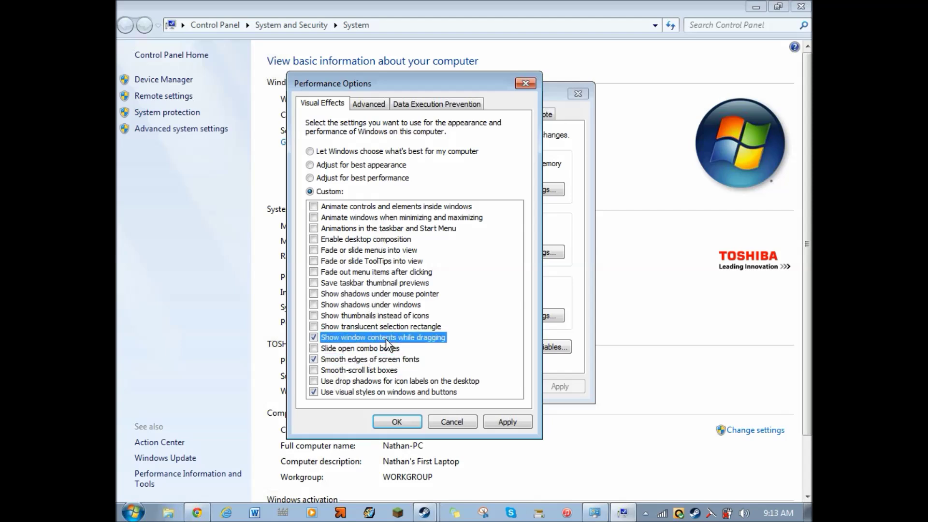
{"action": "left_click", "coordinate": [510, 423]}
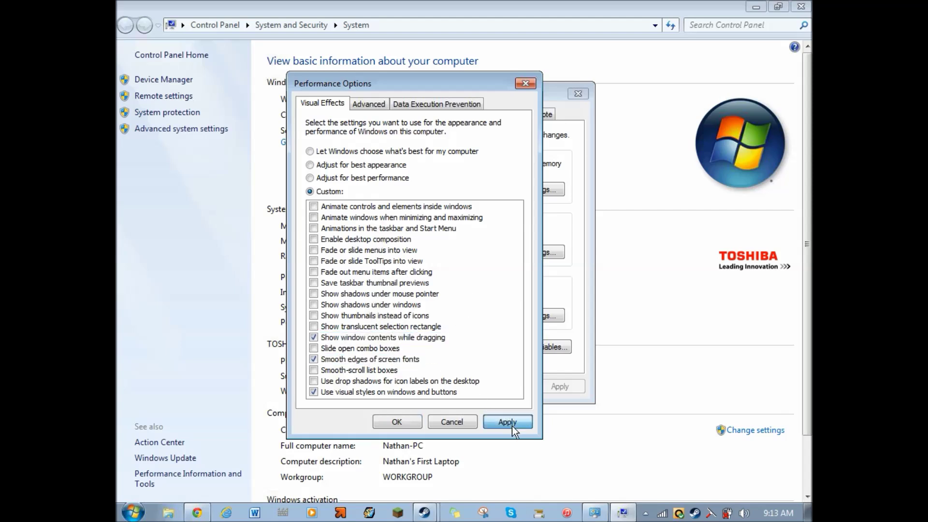
{"action": "left_click", "coordinate": [393, 422]}
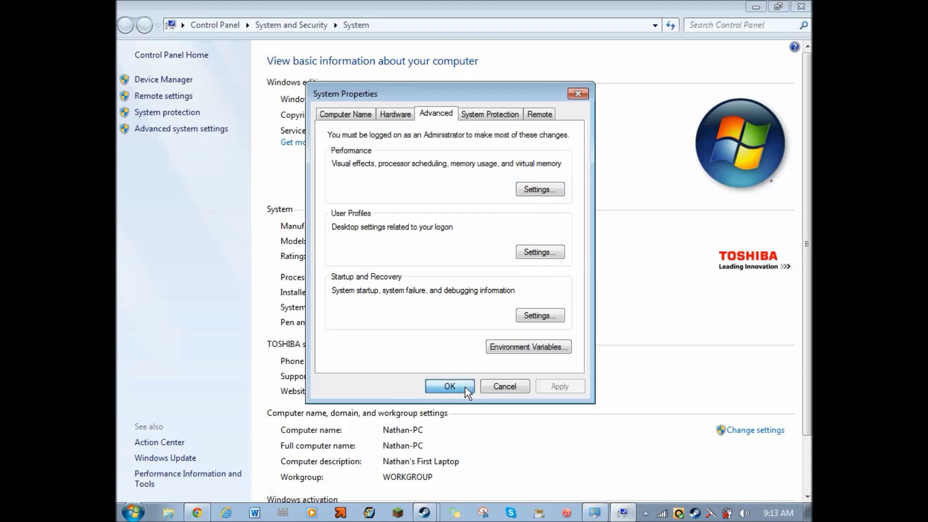
{"action": "left_click", "coordinate": [449, 387]}
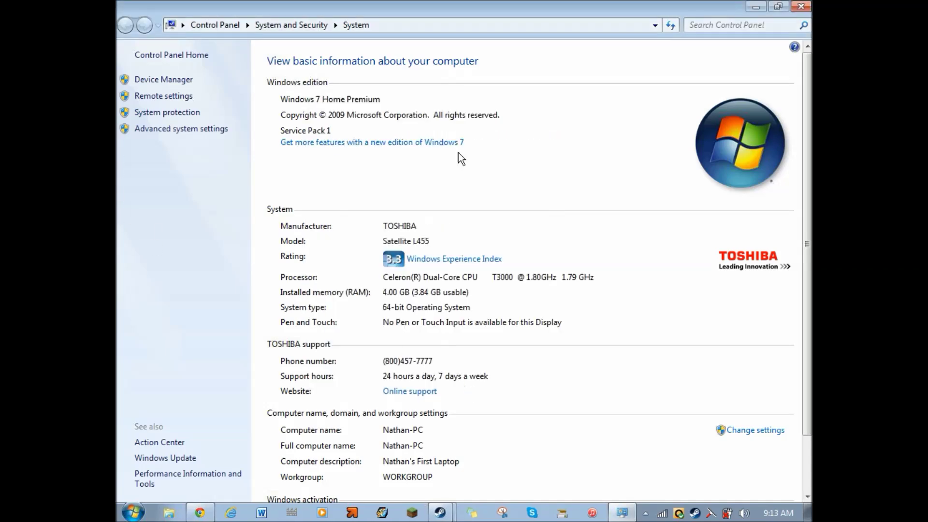
Close the System window and launch System Configuration by searching msconfig in the Start menu
{"action": "left_click", "coordinate": [801, 6]}
{"action": "left_click", "coordinate": [133, 512]}
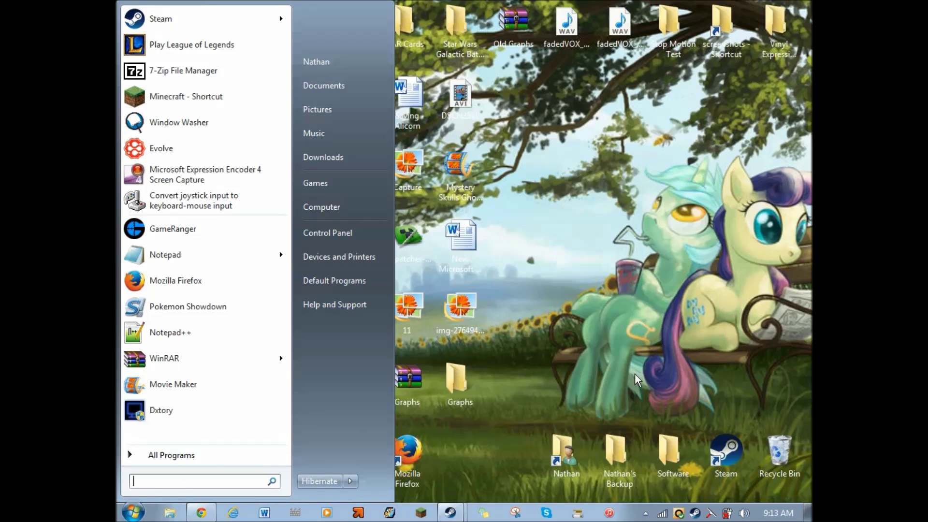
{"action": "type", "text": "msc"}
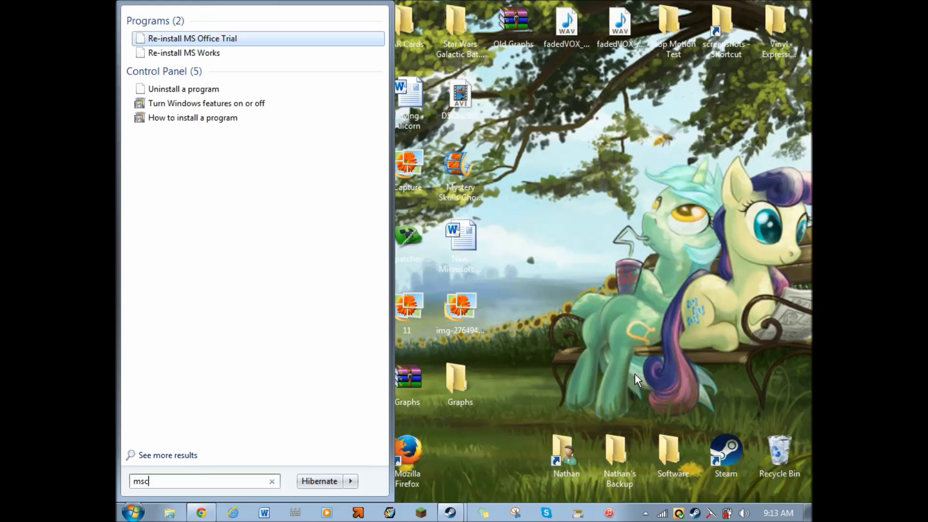
{"action": "type", "text": "onfig"}
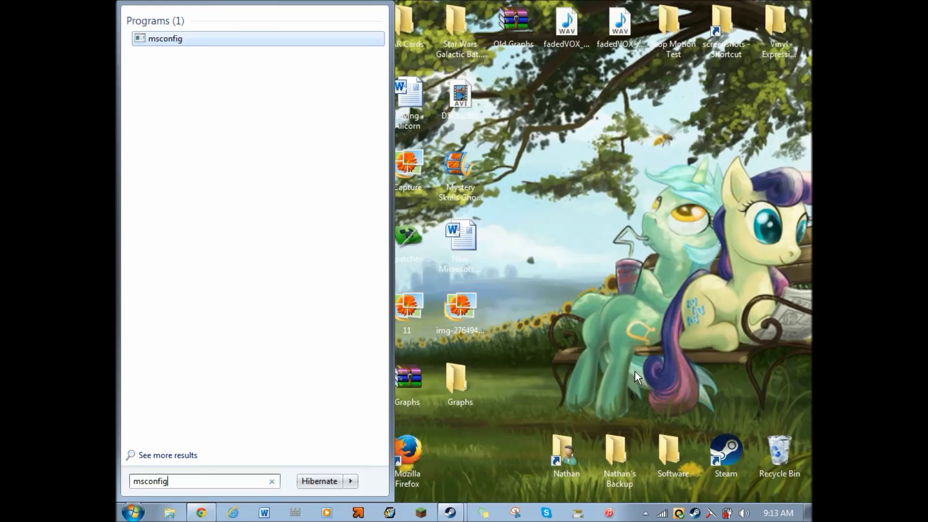
{"action": "left_click", "coordinate": [228, 39]}
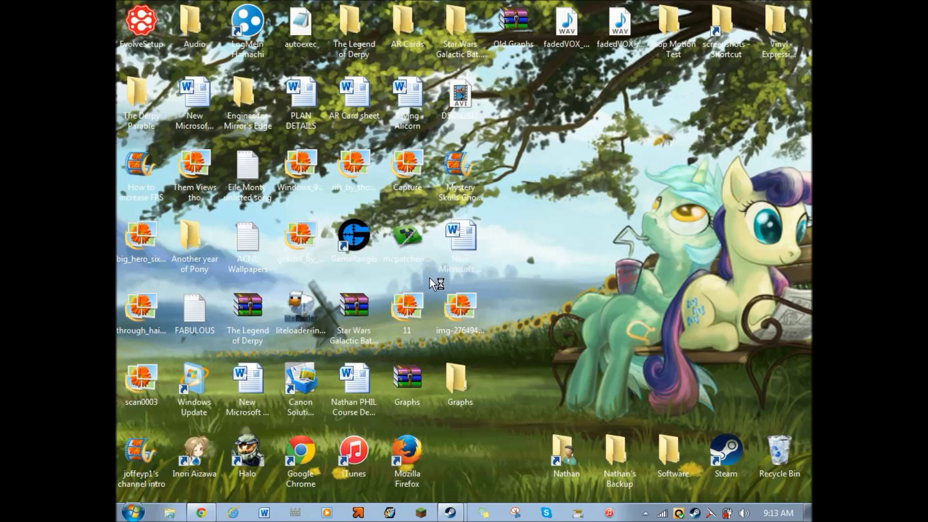
On the Startup tab, disable the Hamachi Client entry and apply the change
{"action": "left_click_drag", "start_coordinate": [340, 134], "coordinate": [336, 142]}
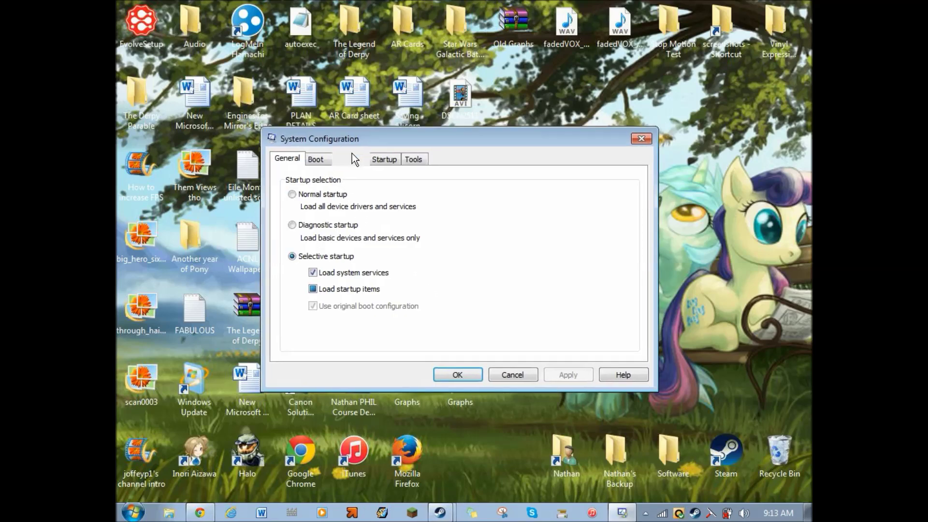
{"action": "left_click", "coordinate": [351, 159]}
{"action": "left_click", "coordinate": [384, 159]}
{"action": "left_click_drag", "start_coordinate": [635, 220], "coordinate": [646, 299]}
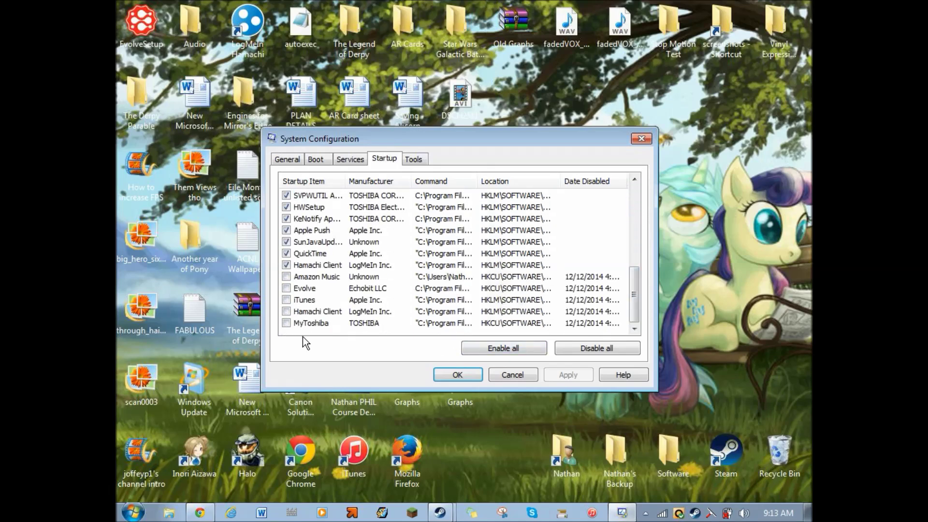
{"action": "left_click", "coordinate": [337, 289]}
{"action": "left_click", "coordinate": [342, 300]}
{"action": "left_click", "coordinate": [344, 312]}
{"action": "left_click", "coordinate": [346, 324]}
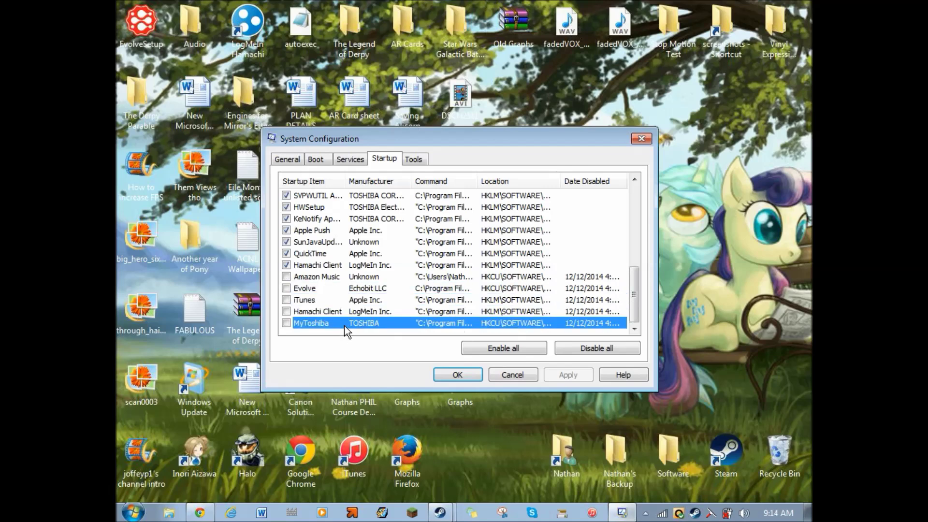
{"action": "left_click", "coordinate": [344, 312]}
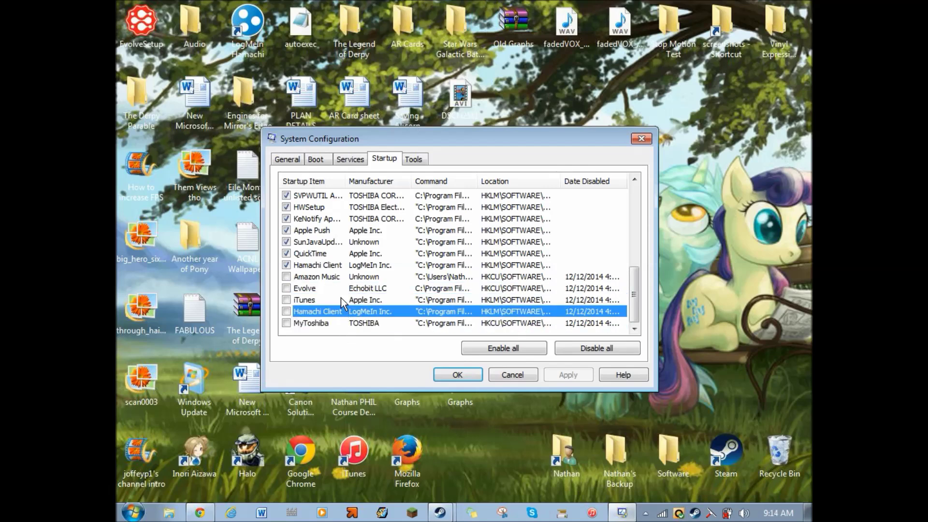
{"action": "left_click", "coordinate": [286, 265]}
{"action": "left_click", "coordinate": [567, 375]}
Review the remaining startup entries and the General tab's startup selection, then confirm with OK
{"action": "left_click", "coordinate": [338, 265]}
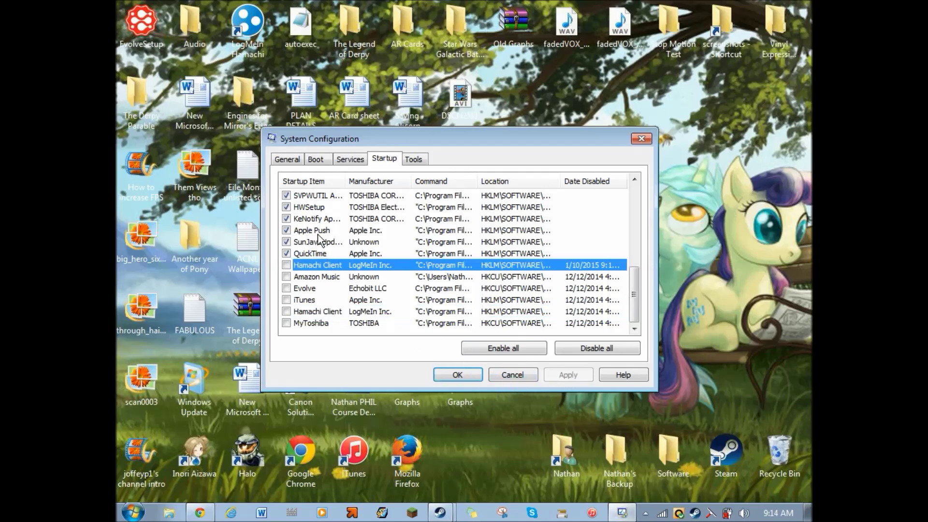
{"action": "left_click", "coordinate": [318, 232]}
{"action": "scroll", "coordinate": [331, 311], "scroll_direction": "up", "scroll_amount": 5}
{"action": "scroll", "coordinate": [328, 319], "scroll_direction": "down", "scroll_amount": 5}
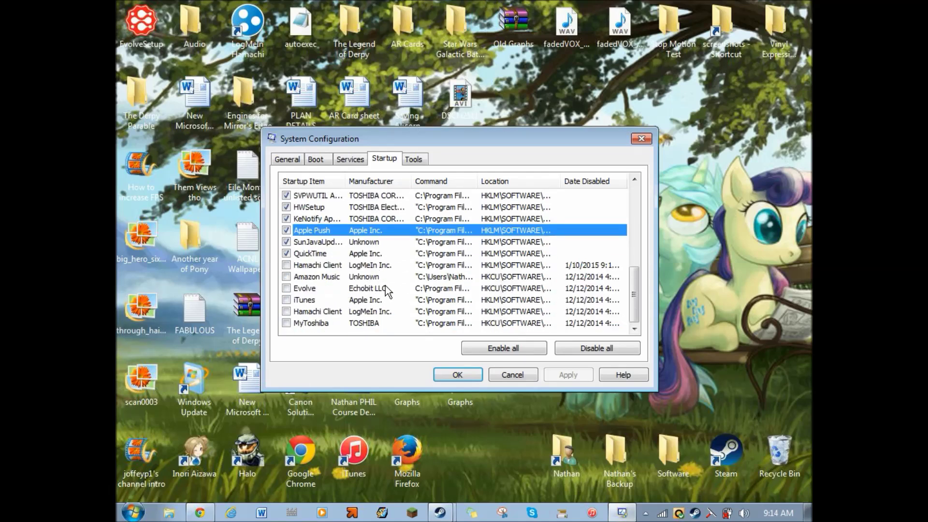
{"action": "left_click", "coordinate": [376, 323]}
{"action": "left_click", "coordinate": [369, 312]}
{"action": "left_click", "coordinate": [365, 301]}
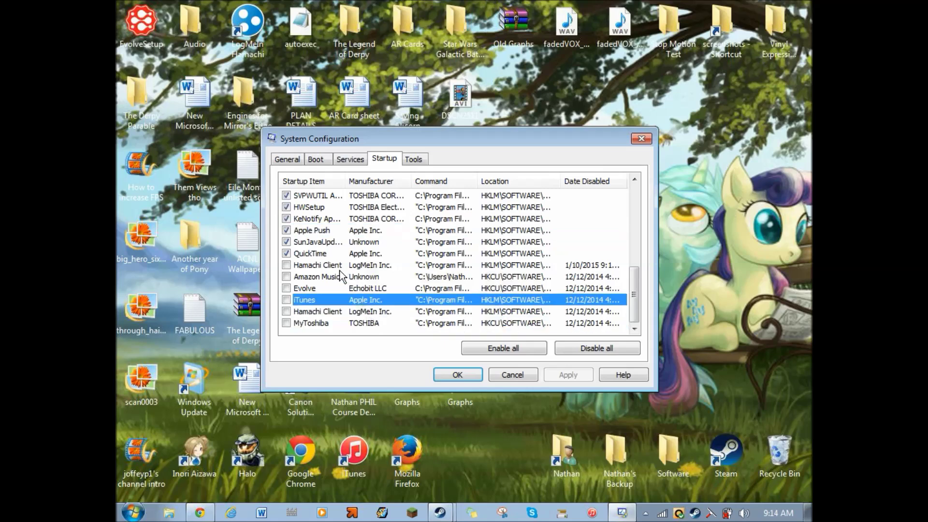
{"action": "scroll", "coordinate": [342, 276], "scroll_direction": "up", "scroll_amount": 6}
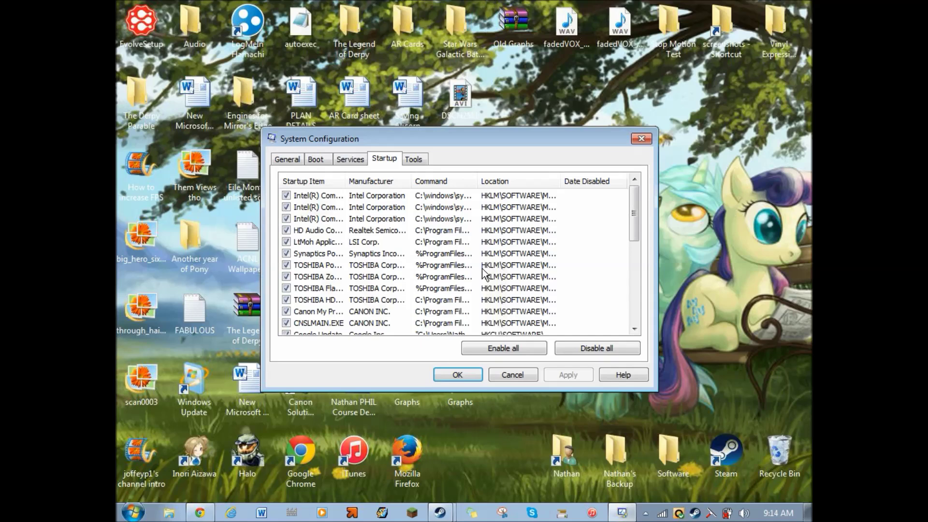
{"action": "scroll", "coordinate": [484, 273], "scroll_direction": "down", "scroll_amount": 5}
{"action": "scroll", "coordinate": [454, 288], "scroll_direction": "up", "scroll_amount": 5}
{"action": "left_click", "coordinate": [295, 159]}
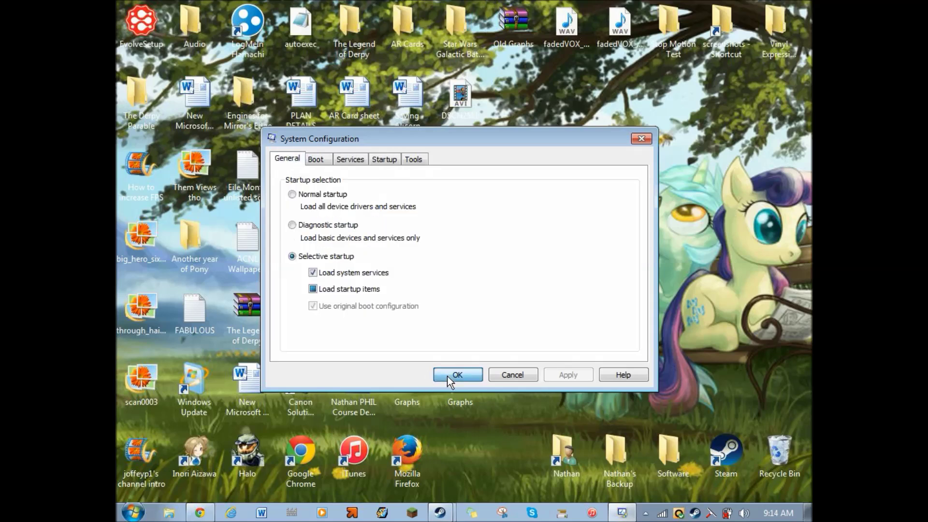
{"action": "left_click", "coordinate": [448, 375]}
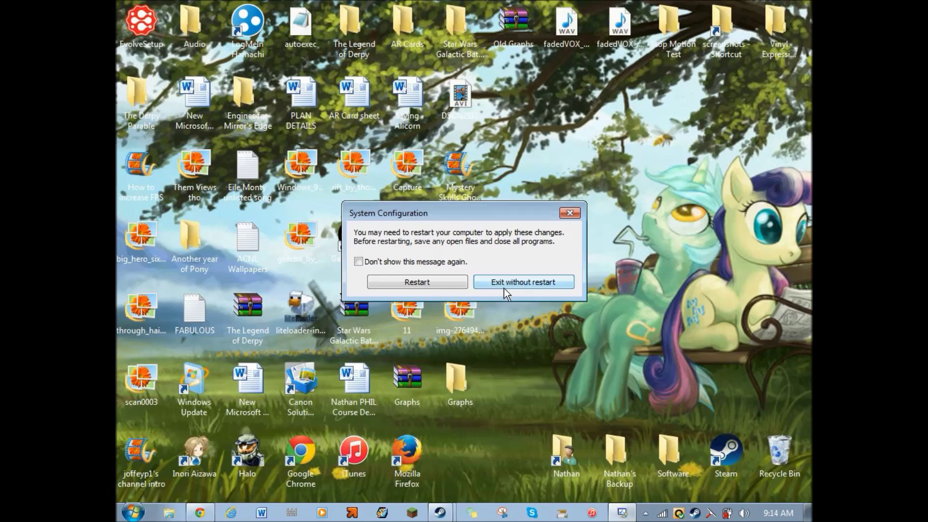
Exit without restarting, bring the Steam library forward and launch Team Fortress 2
{"action": "left_click", "coordinate": [535, 282]}
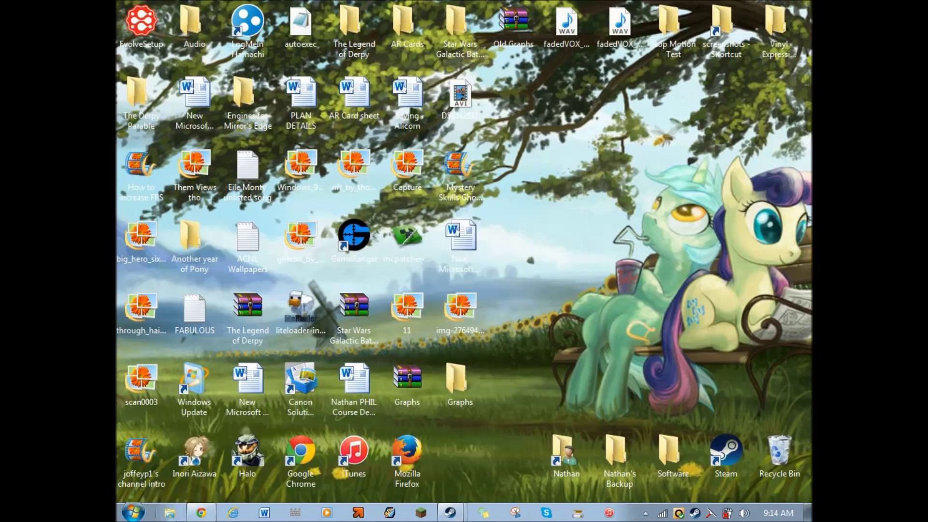
{"action": "left_click", "coordinate": [200, 513]}
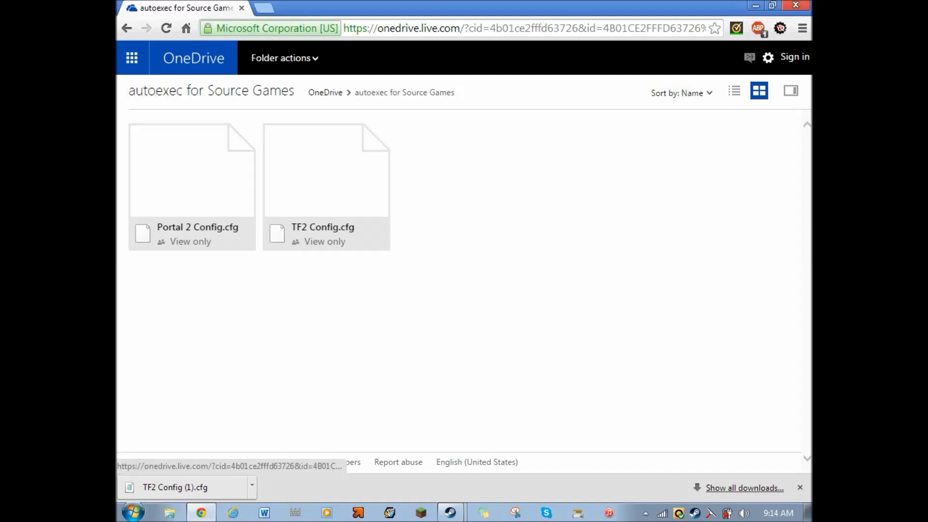
{"action": "left_click", "coordinate": [756, 6]}
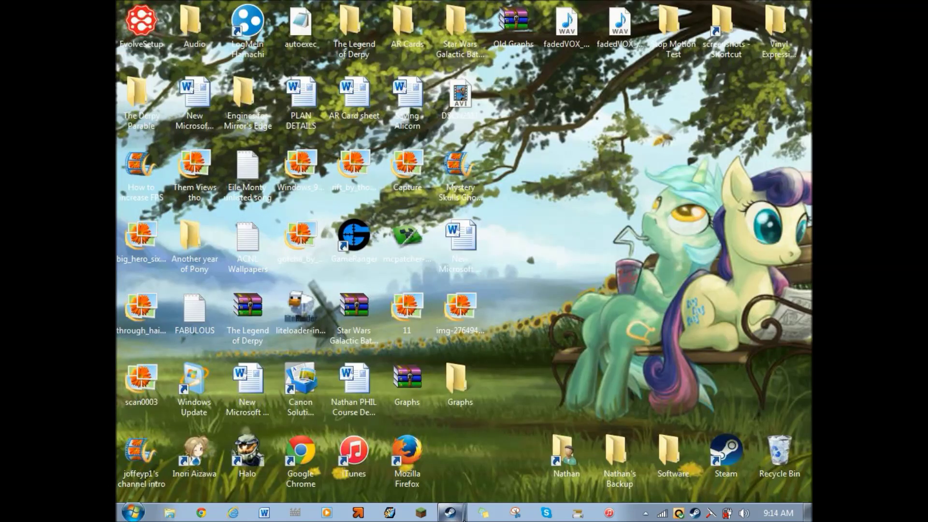
{"action": "left_click", "coordinate": [450, 513]}
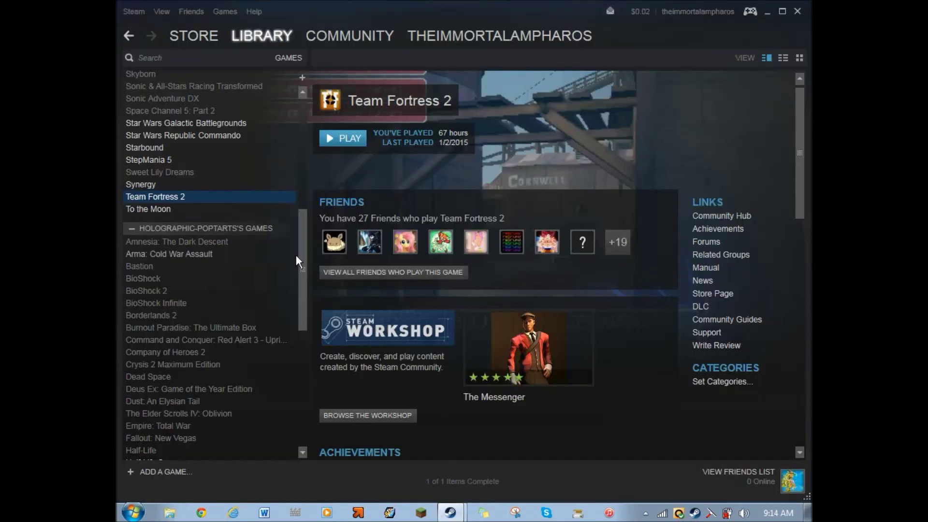
{"action": "left_click_drag", "start_coordinate": [300, 251], "coordinate": [303, 231]}
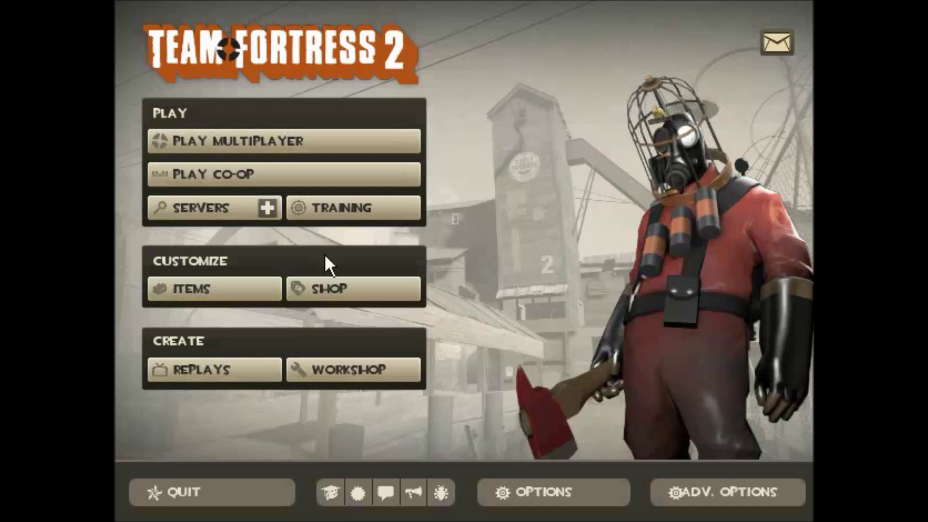
Create a local server with rd_asteroid as the map and start it
{"action": "left_click", "coordinate": [266, 205]}
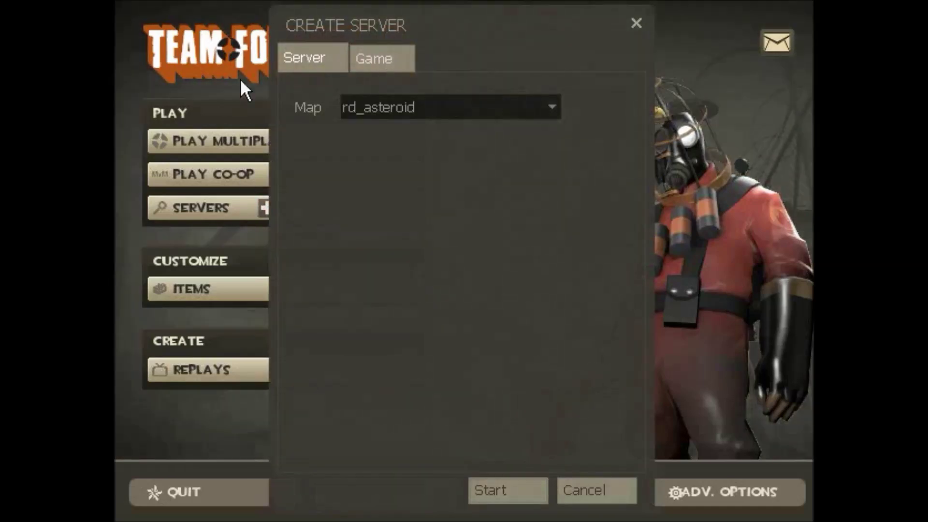
{"action": "left_click", "coordinate": [539, 114]}
{"action": "mouse_move", "coordinate": [556, 293]}
{"action": "left_mouse_down"}
{"action": "mouse_move", "coordinate": [555, 272]}
{"action": "mouse_move", "coordinate": [558, 291]}
{"action": "mouse_move", "coordinate": [552, 282]}
{"action": "left_mouse_up"}
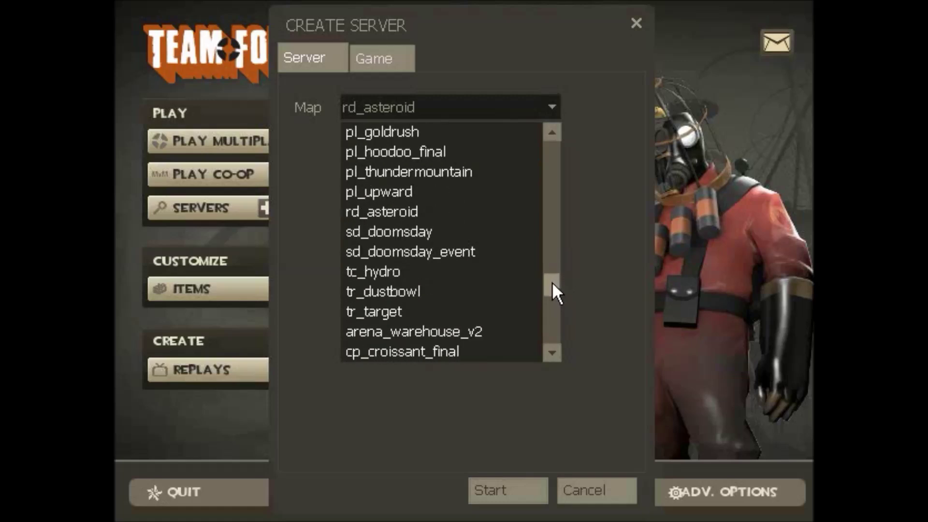
{"action": "left_click", "coordinate": [536, 103]}
{"action": "left_click", "coordinate": [400, 68]}
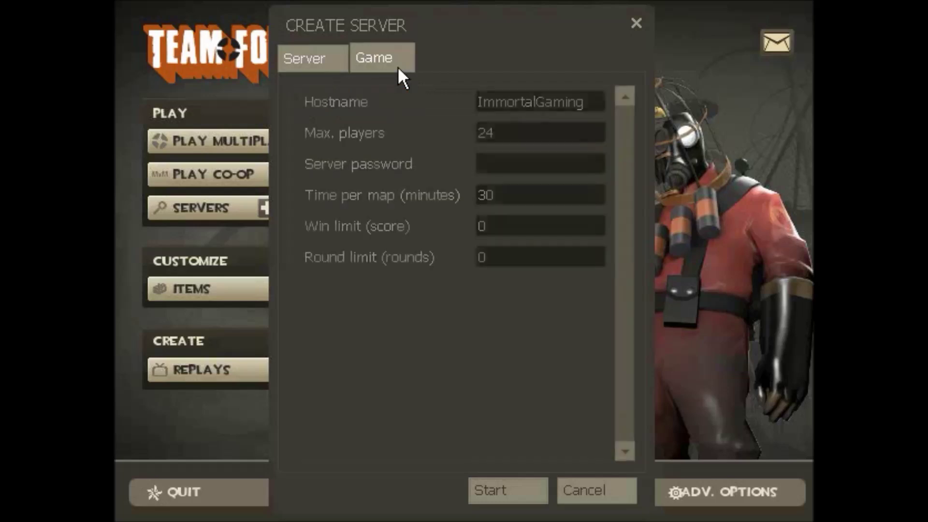
{"action": "left_click", "coordinate": [304, 47]}
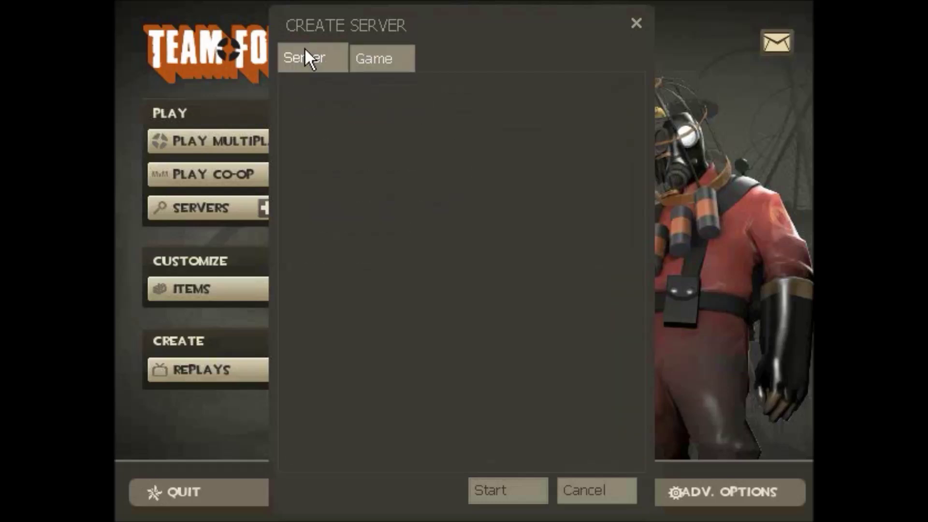
{"action": "left_click", "coordinate": [502, 491]}
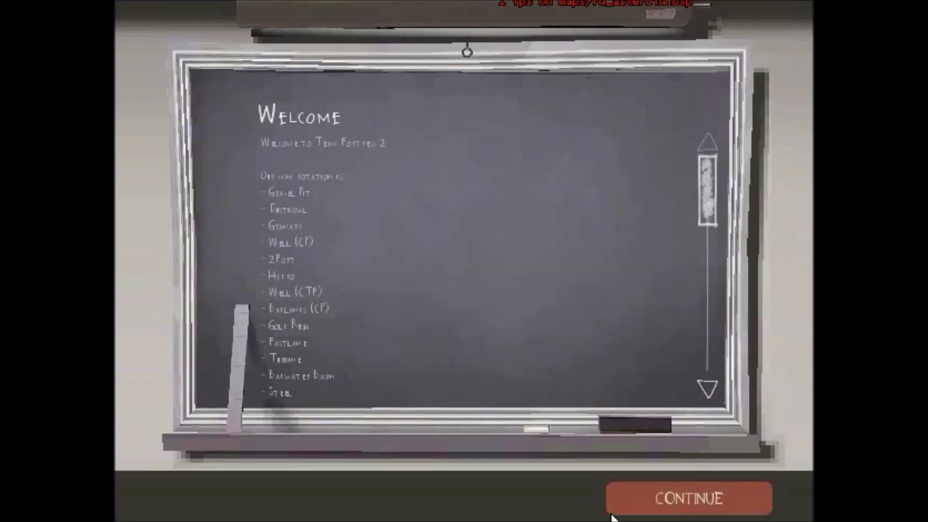
Skip the welcome message and Asteroid briefing, join BLU, and spawn as Engineer
{"action": "left_click", "coordinate": [686, 504]}
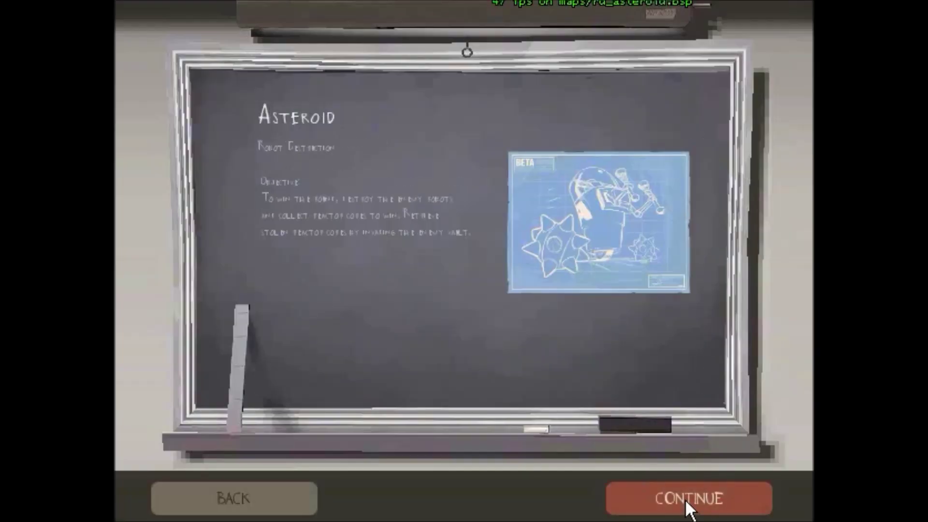
{"action": "left_click", "coordinate": [685, 503]}
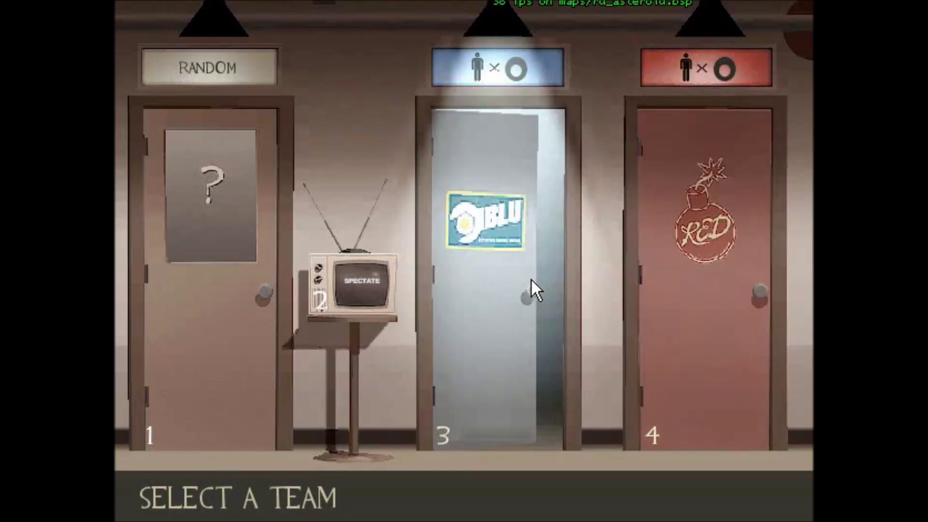
{"action": "left_click", "coordinate": [531, 279]}
{"action": "mouse_move", "coordinate": [477, 65]}
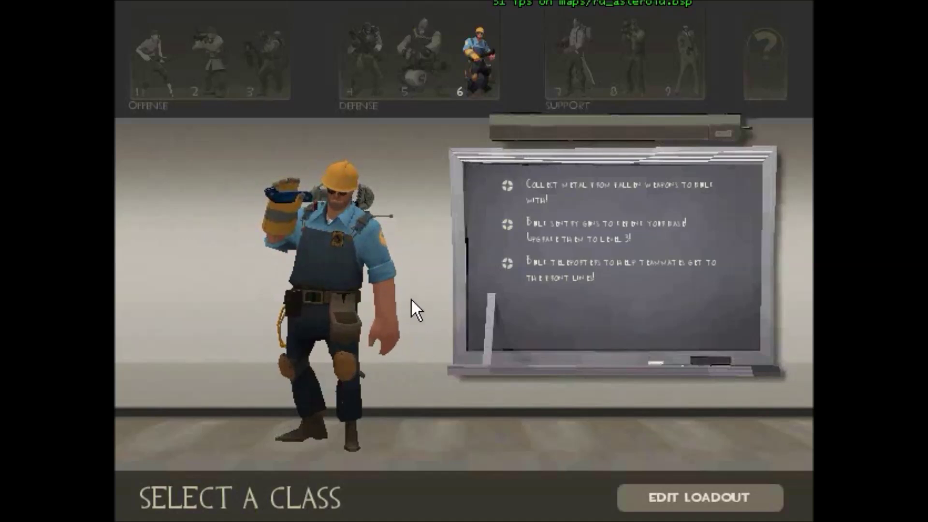
{"action": "left_click", "coordinate": [494, 39]}
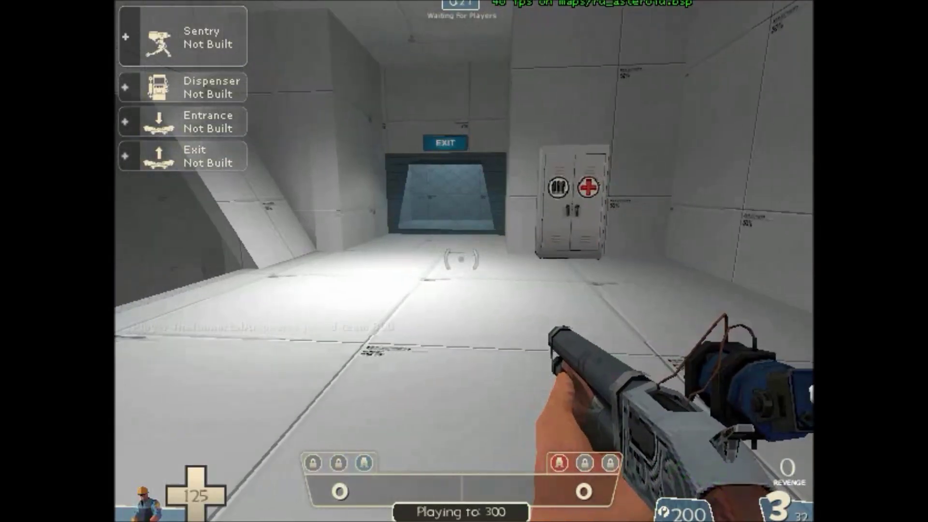
Walk from the respawn room through the EXIT door and stairs into the large circular-structure room
{"action": "key", "text": "w"}
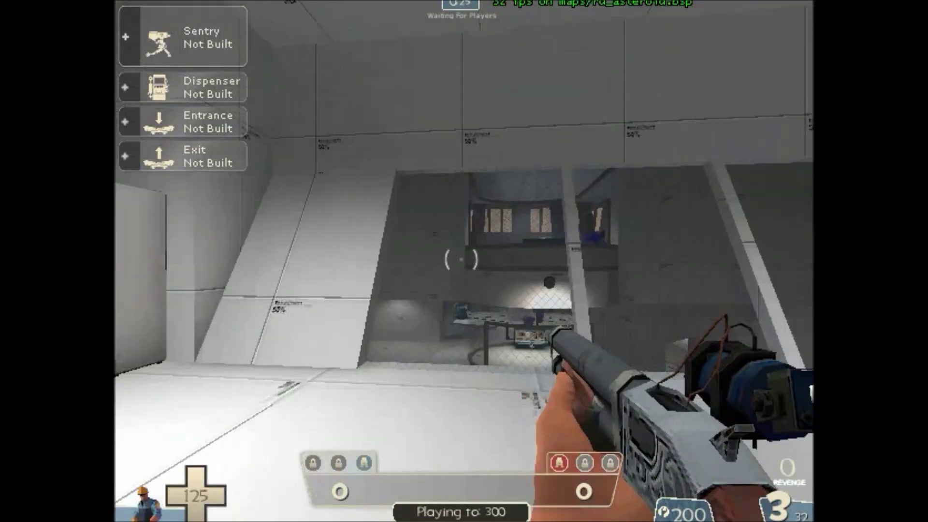
{"action": "key", "text": "w"}
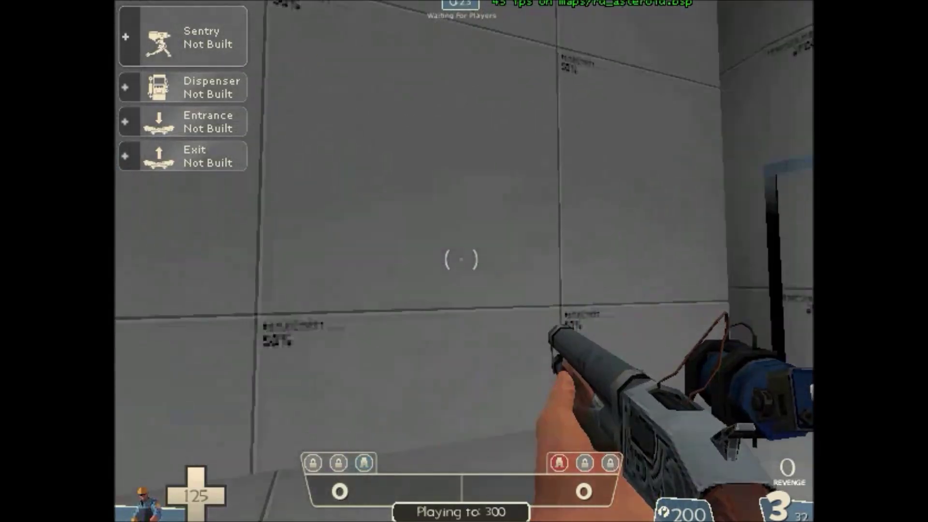
{"action": "key", "text": "w"}
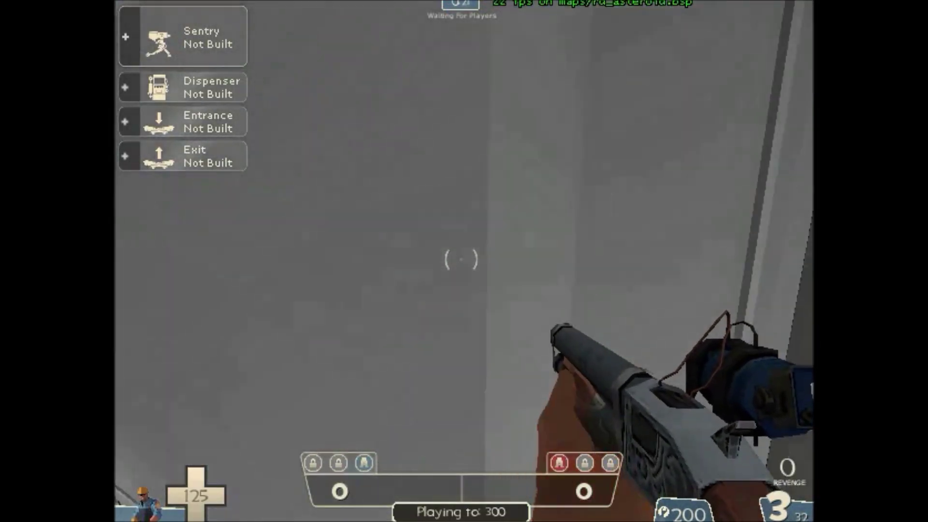
{"action": "key", "text": "w"}
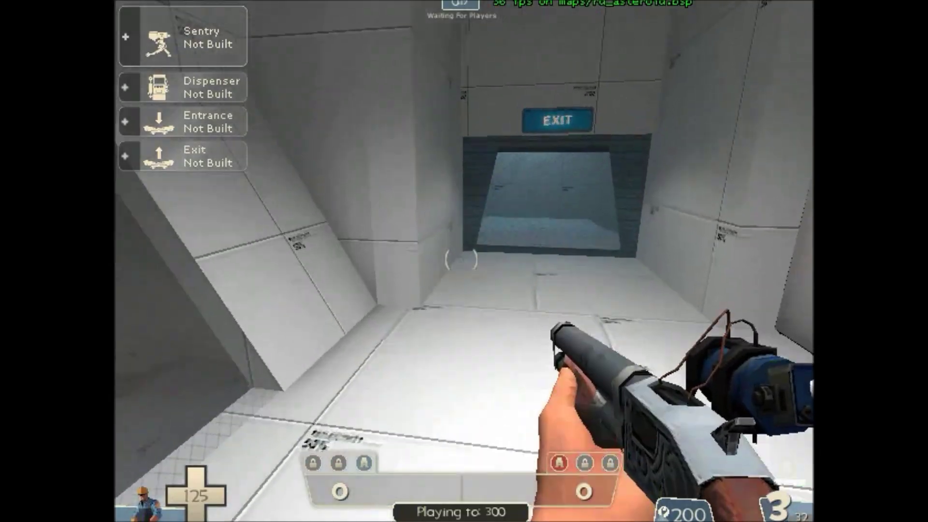
{"action": "key", "text": "w"}
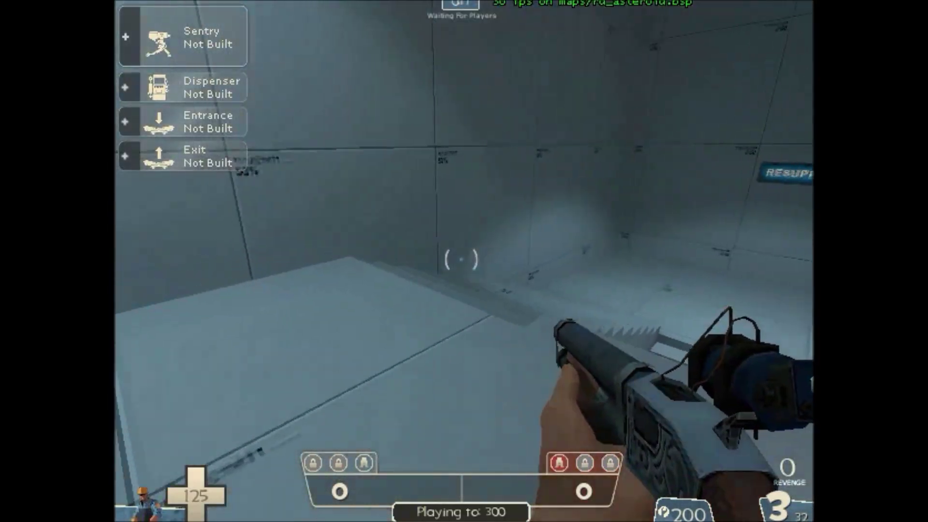
{"action": "key", "text": "w"}
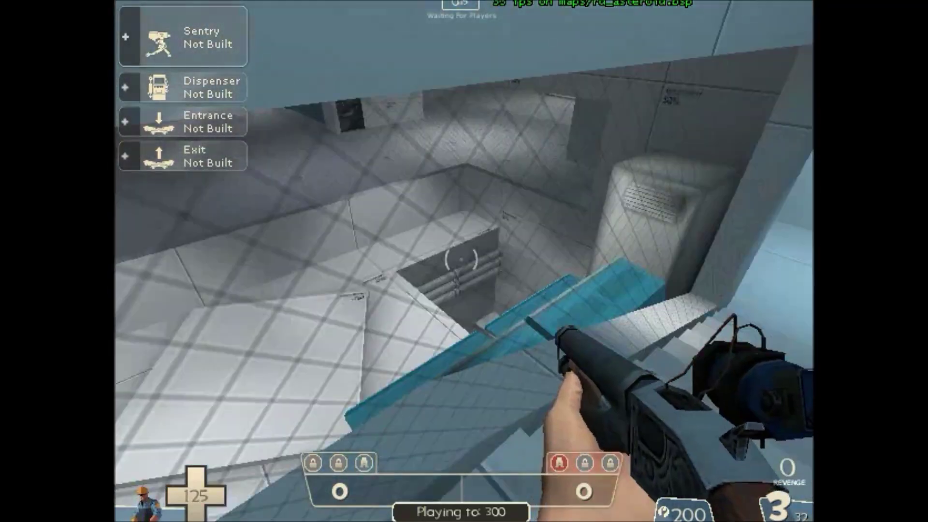
{"action": "key", "text": "w"}
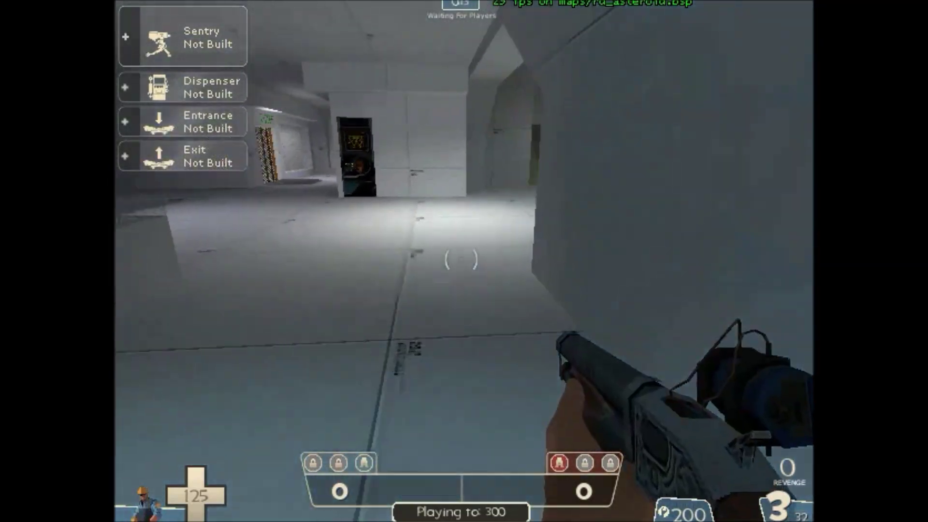
{"action": "key", "text": "w"}
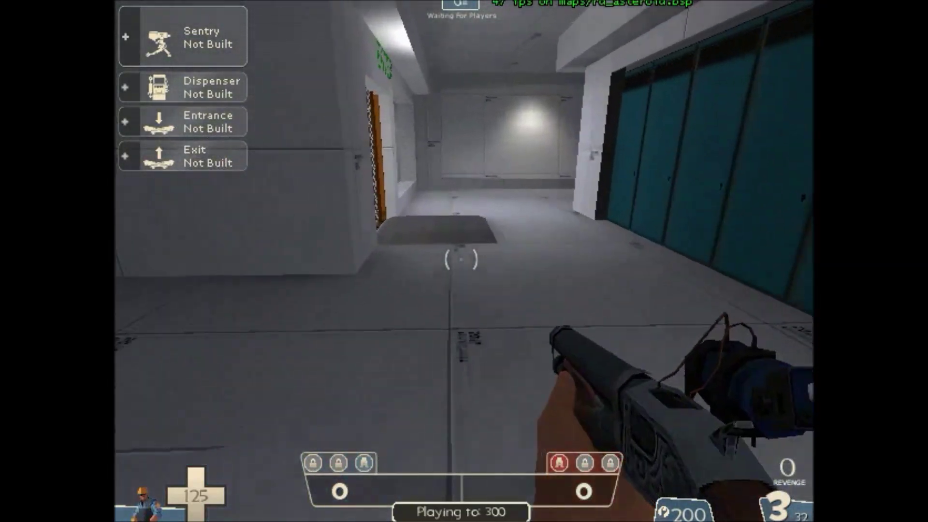
{"action": "key", "text": "w"}
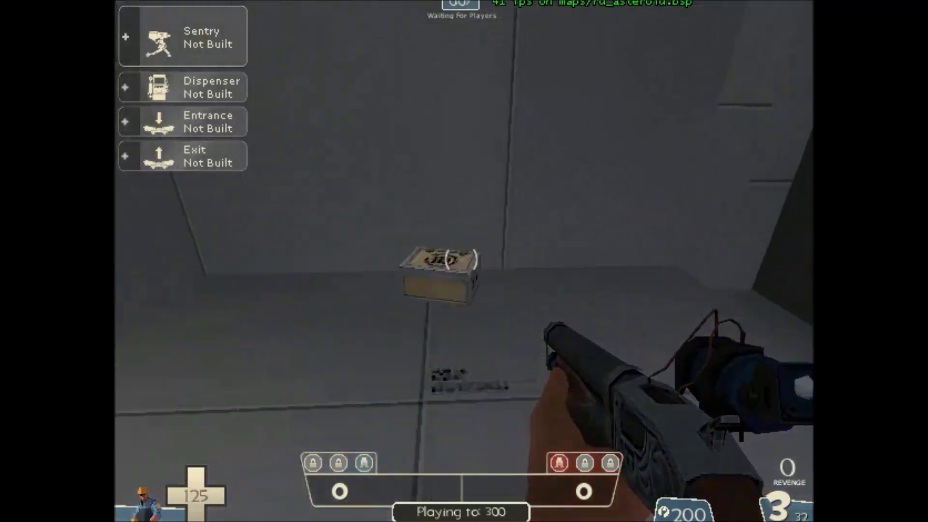
{"action": "key", "text": "w"}
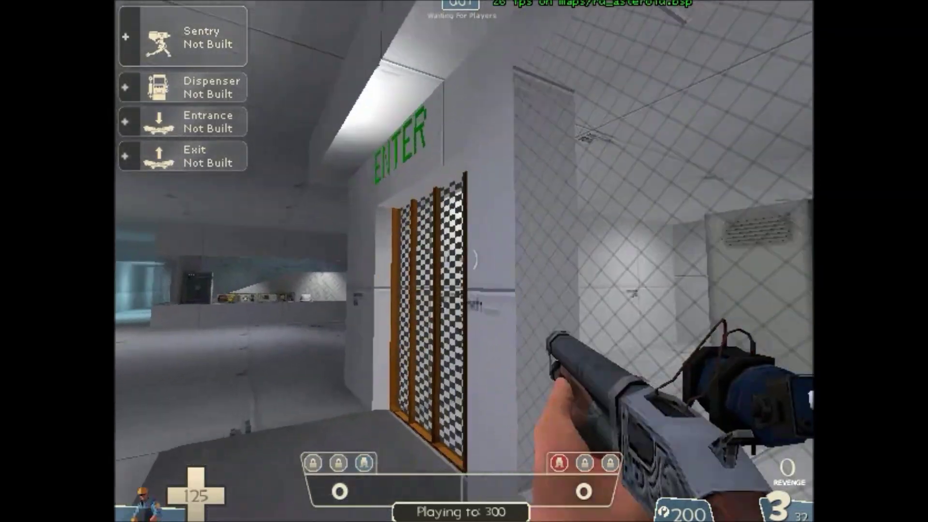
{"action": "key", "text": "w"}
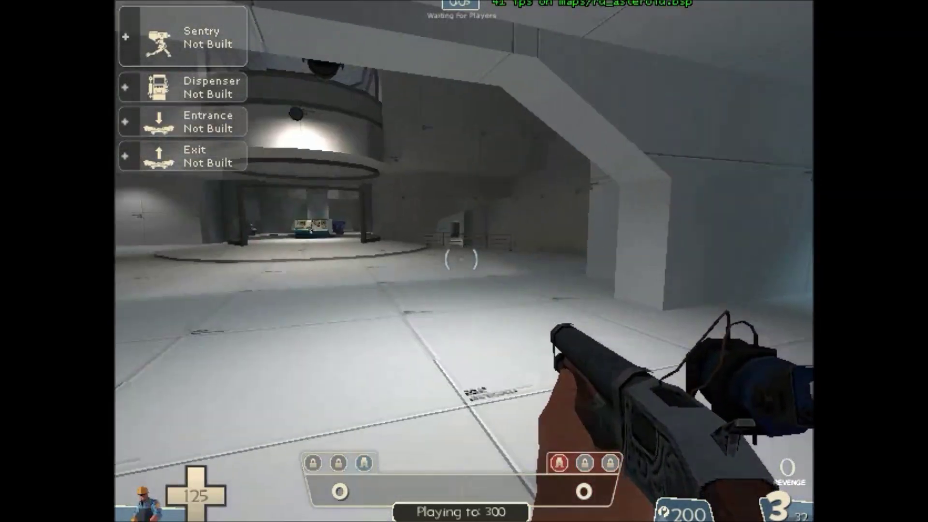
{"action": "key", "text": "w"}
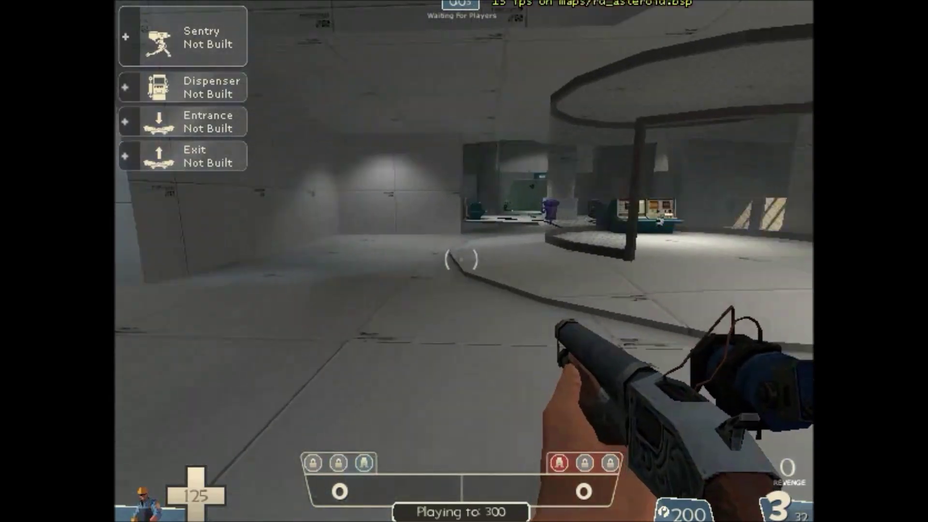
{"action": "key", "text": "w"}
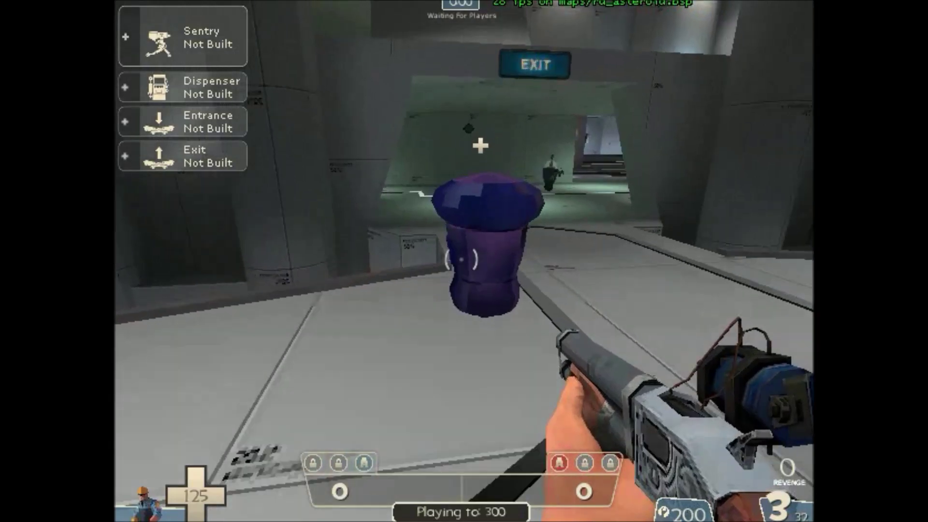
{"action": "key", "text": "w"}
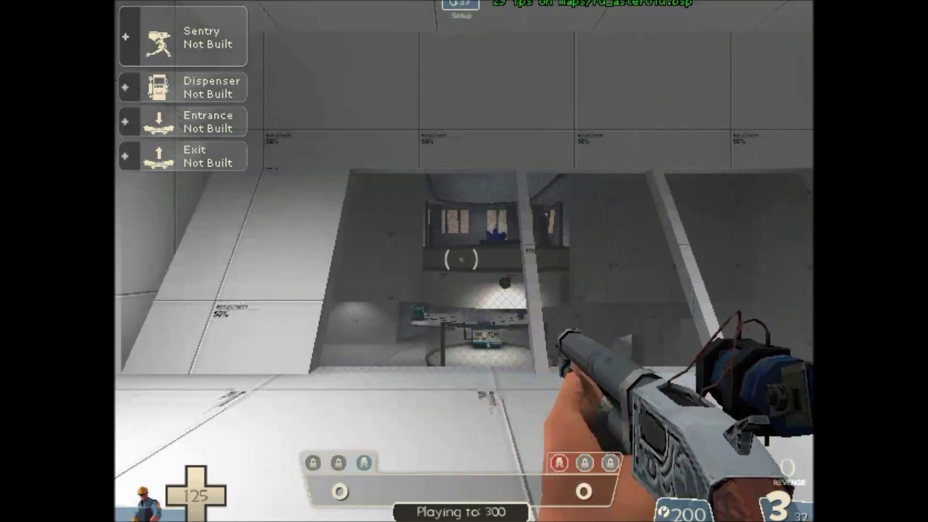
After respawning, walk the EXIT hallway, cross the robot hall, and descend into the lit room
{"action": "key", "text": "w"}
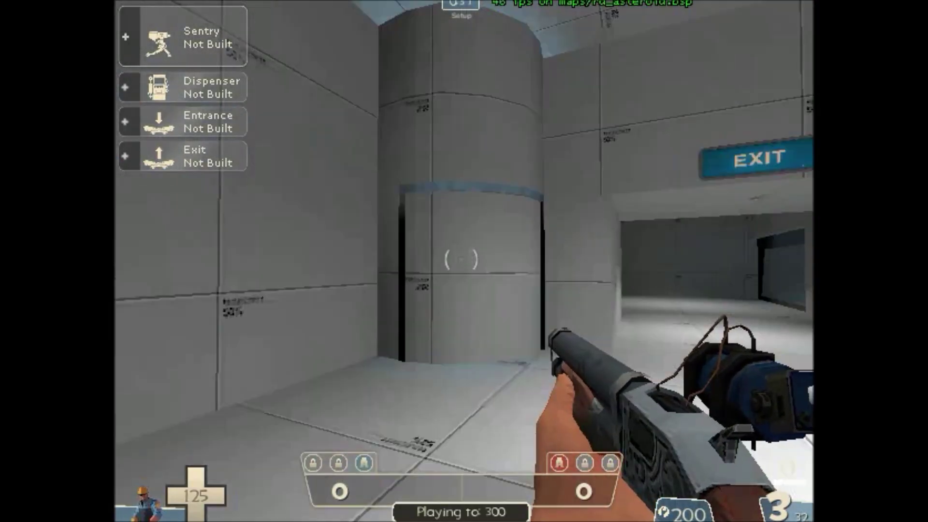
{"action": "key", "text": "w"}
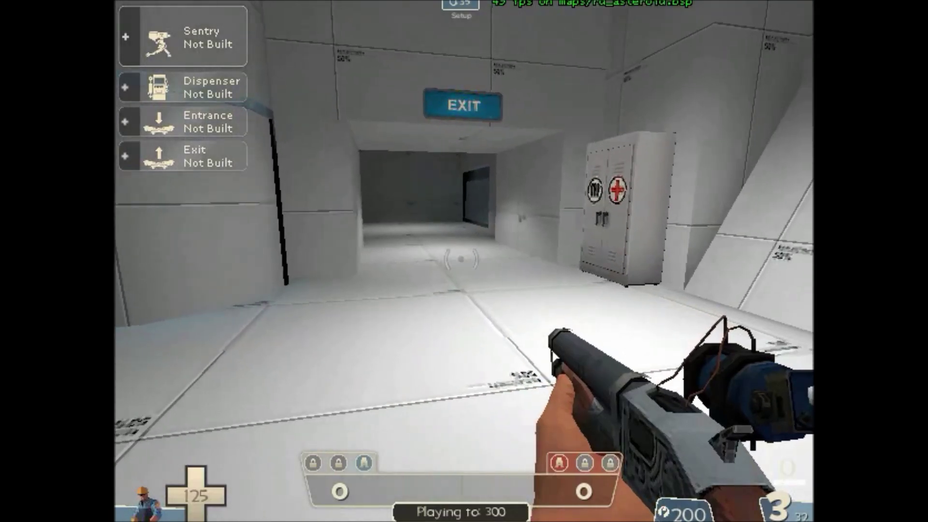
{"action": "key", "text": "w"}
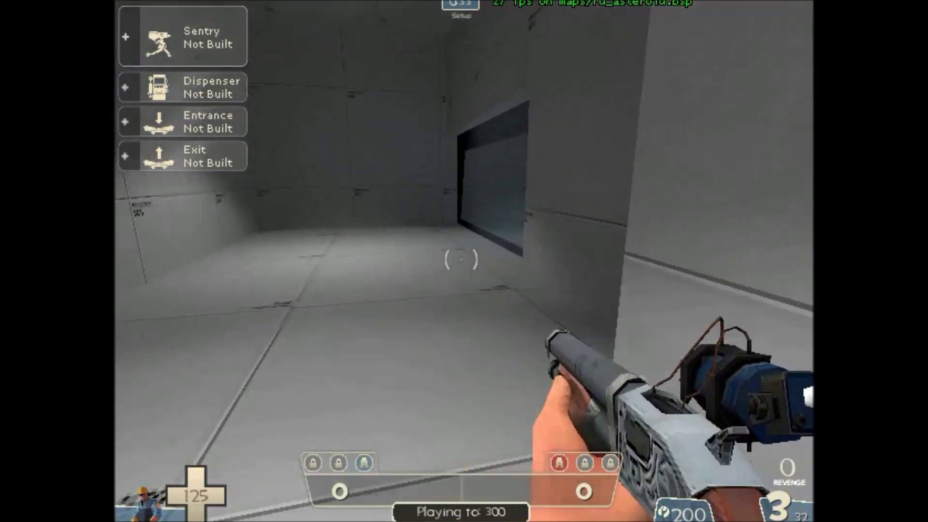
{"action": "key", "text": "w"}
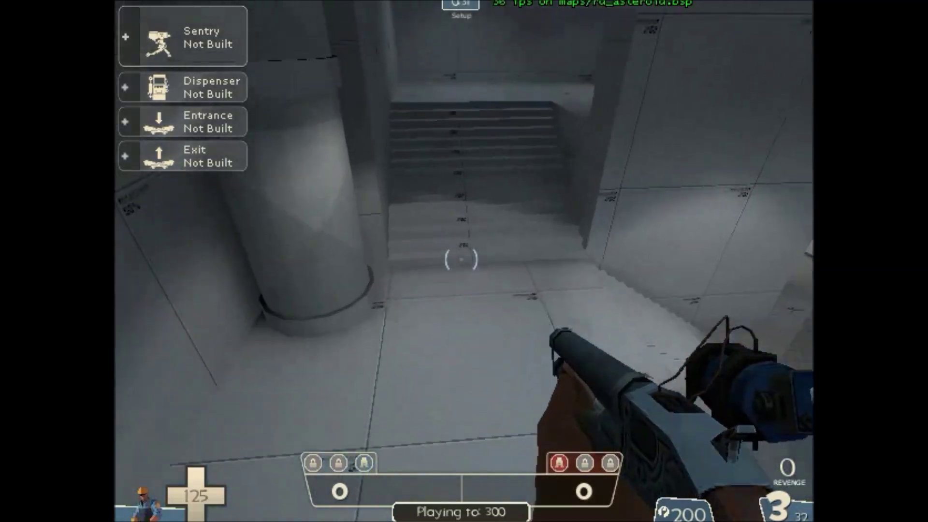
{"action": "key", "text": "w"}
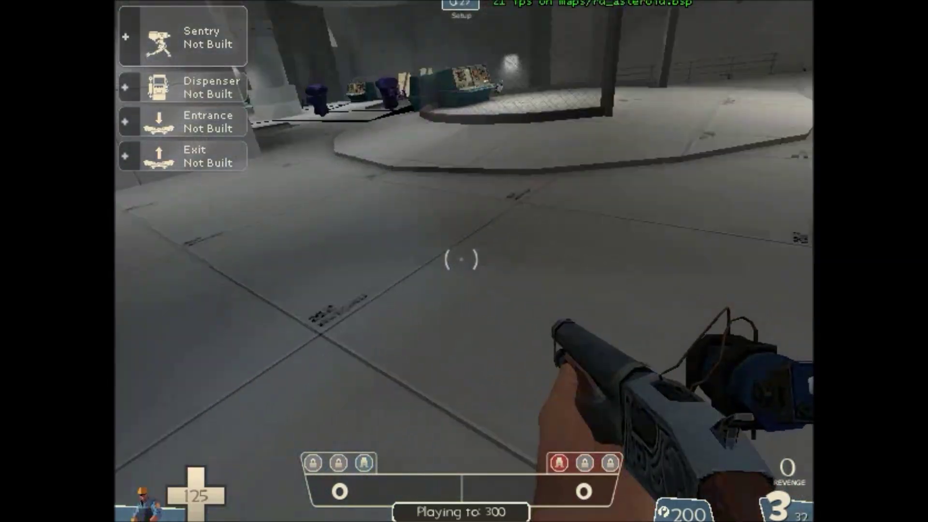
{"action": "key", "text": "w"}
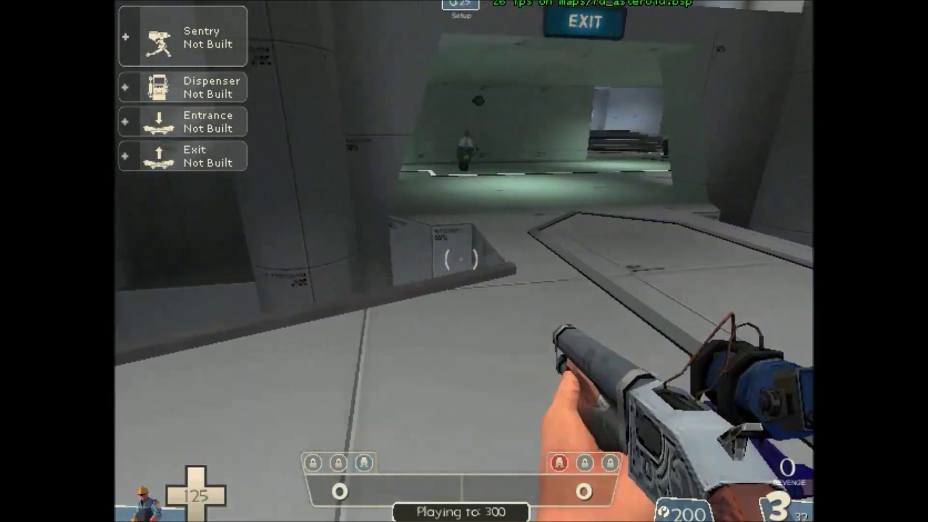
{"action": "key", "text": "w"}
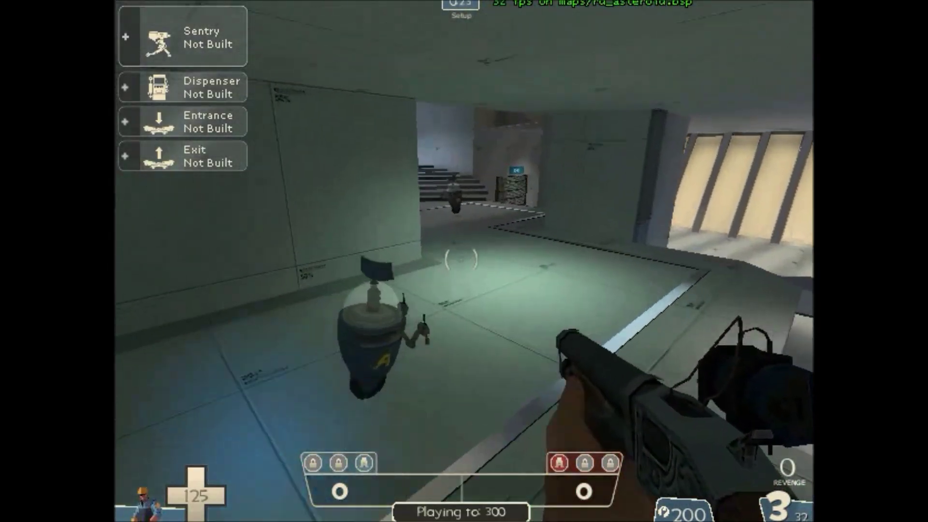
{"action": "key", "text": "w"}
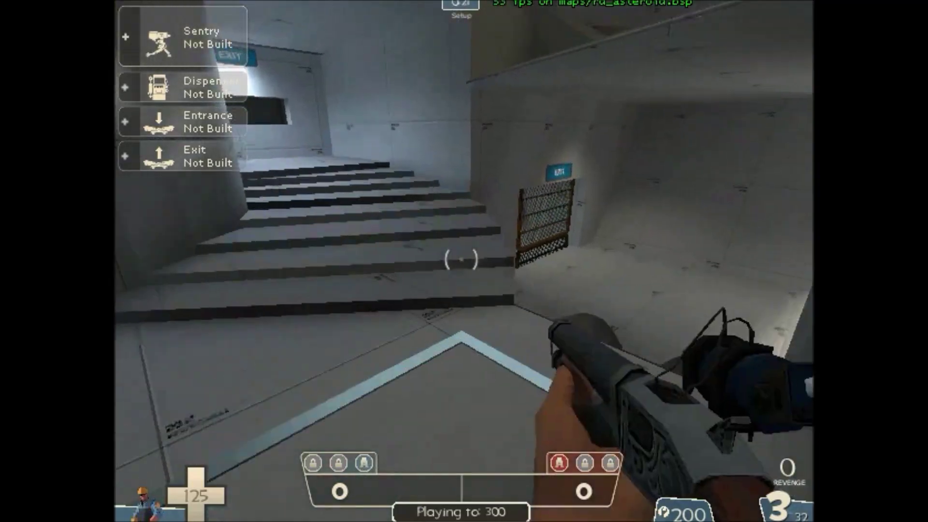
{"action": "key", "text": "w"}
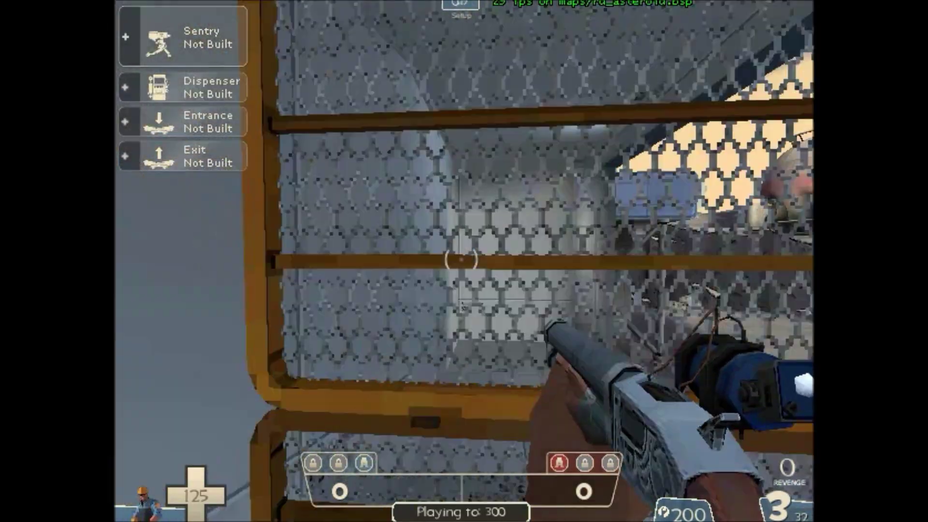
{"action": "key", "text": "w"}
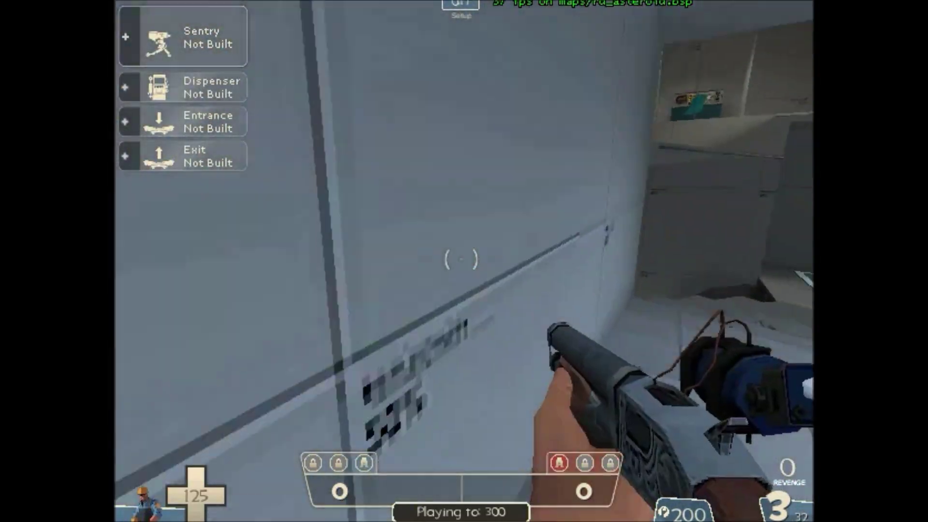
{"action": "key", "text": "w"}
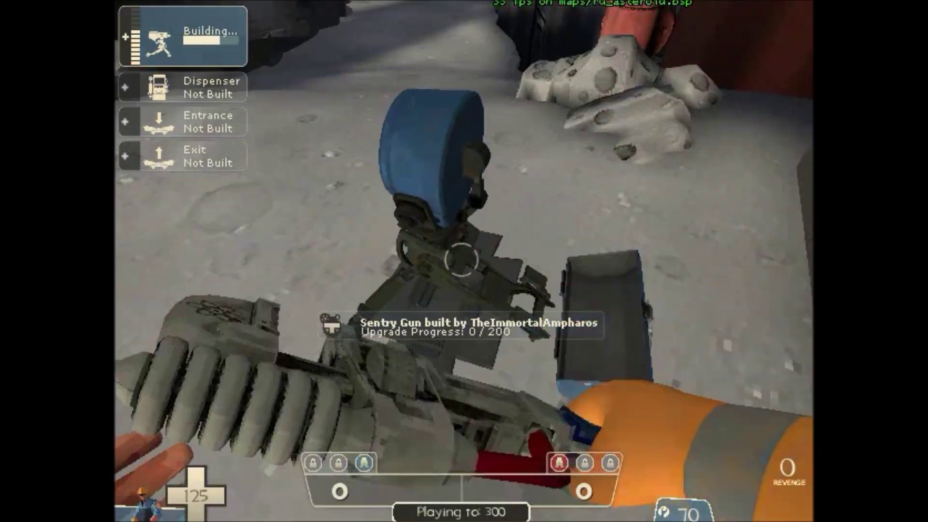
Switch to the wrench while the sentry builds, then equip the Wrangler
{"action": "key", "text": "3"}
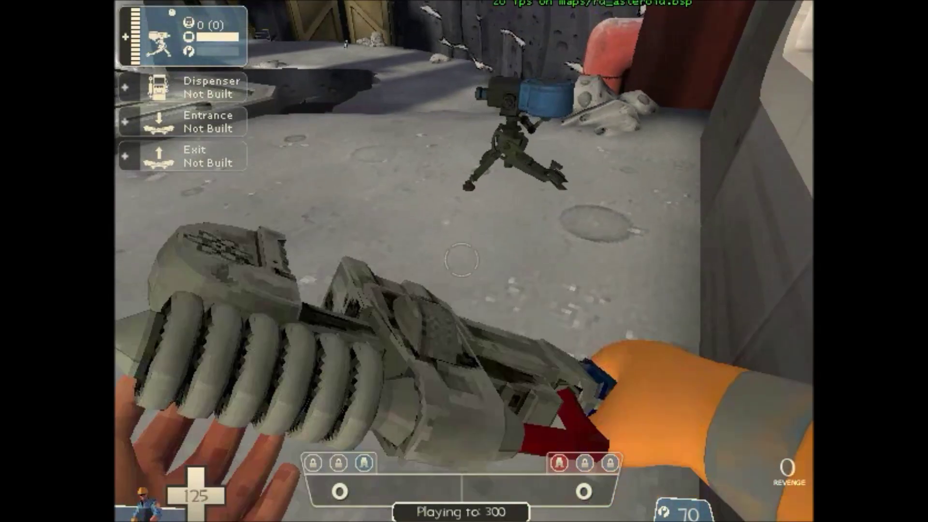
{"action": "key", "text": "2"}
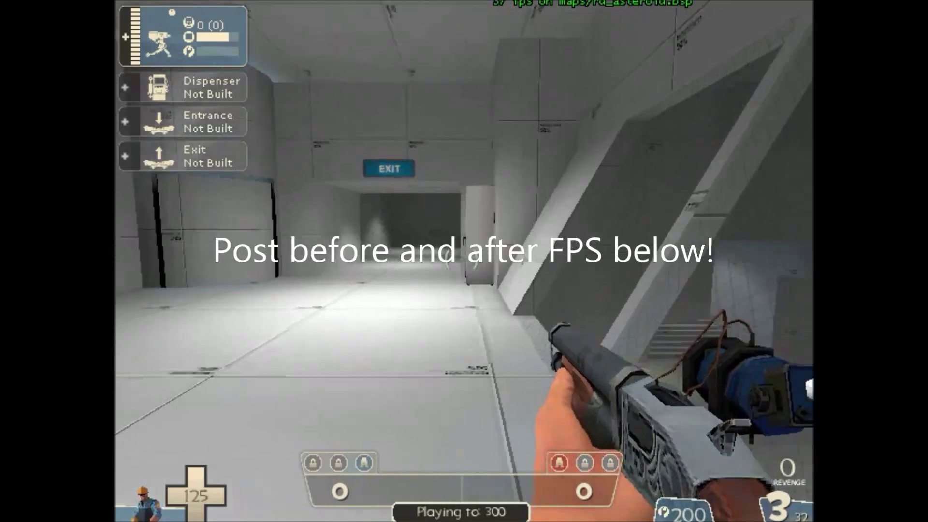
Walk through the EXIT doorway and the bluish corridor to the stairs down to the lower room
{"action": "key", "text": "w"}
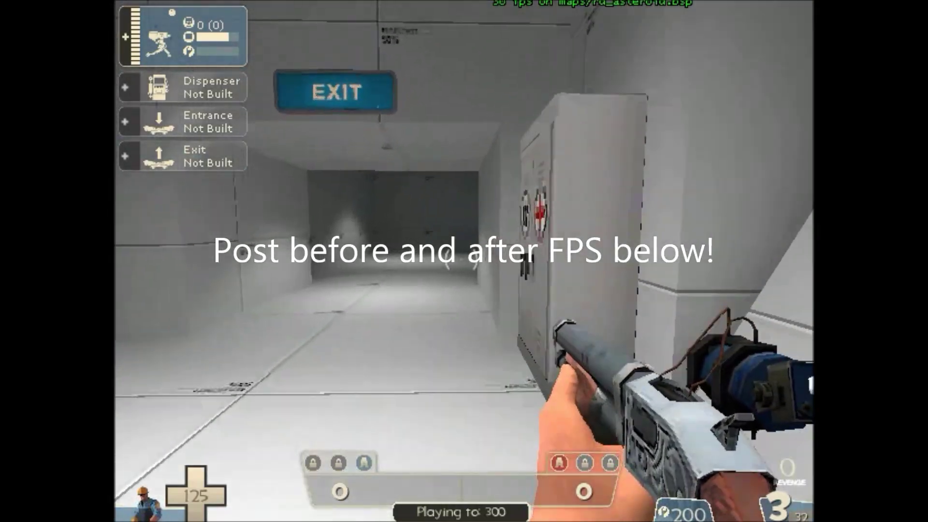
{"action": "key", "text": "w"}
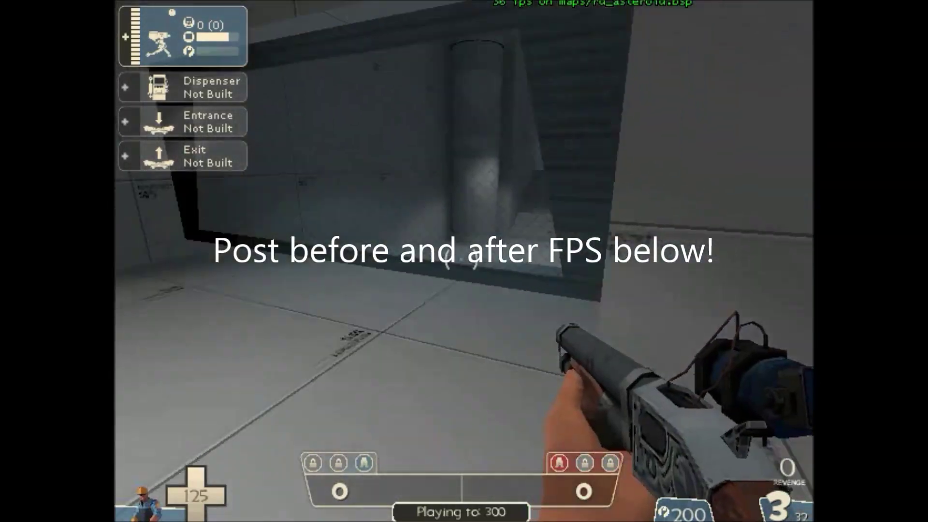
{"action": "key", "text": "w"}
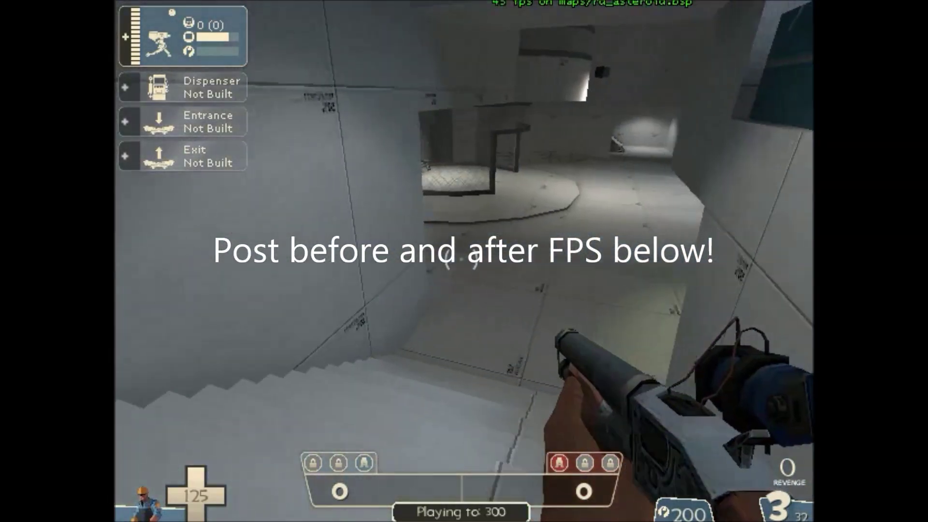